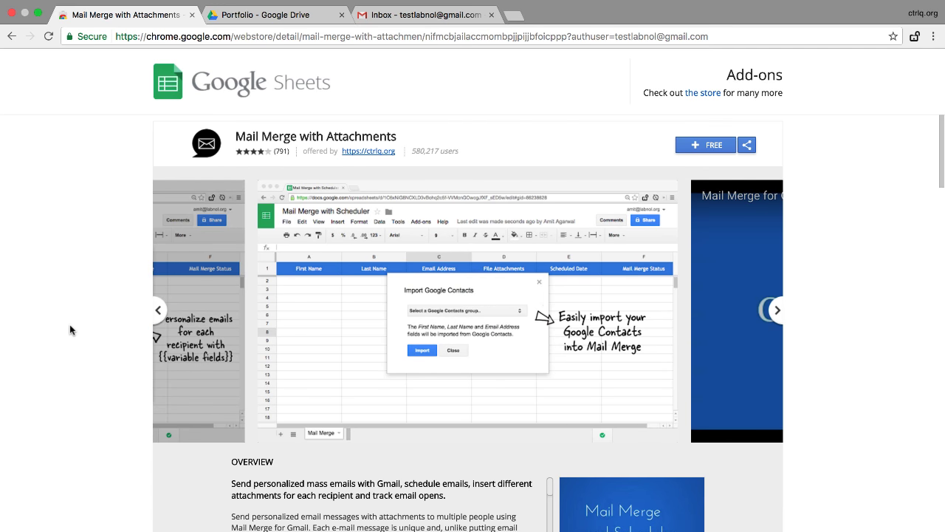
# Install the free Mail Merge with Attachments add-on from its Chrome Web Store page
pyautogui.click(713, 146)
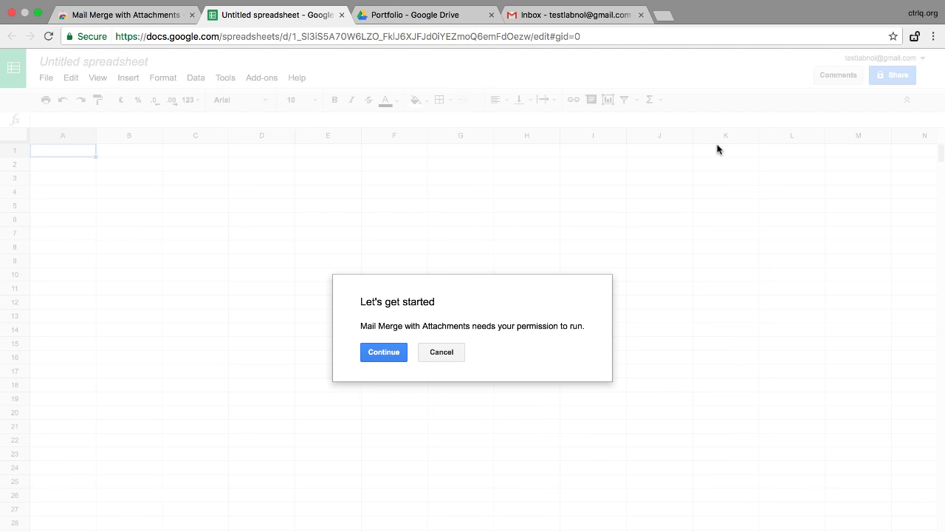
# Continue past the setup prompt and allow the add-on's requested account permissions
pyautogui.click(385, 355)
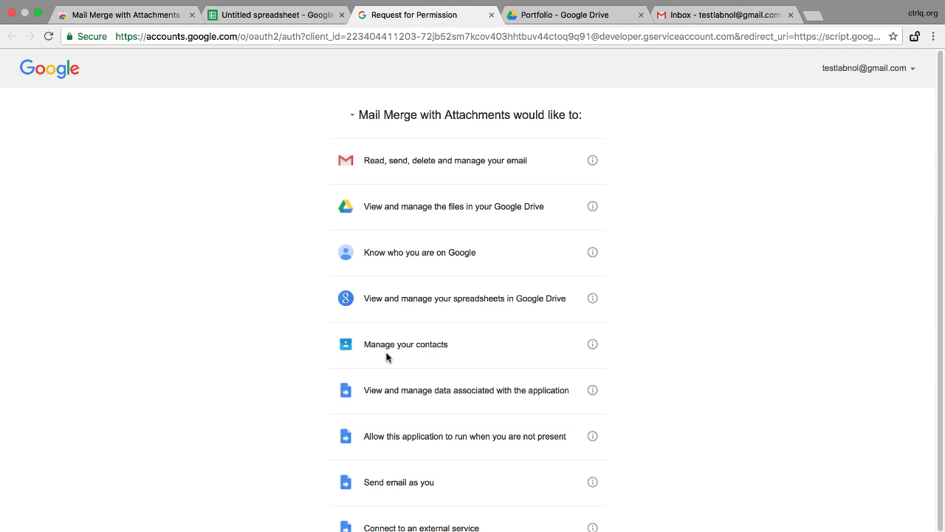
pyautogui.scroll(-1, 385, 358)
pyautogui.scroll(-2, 386, 357)
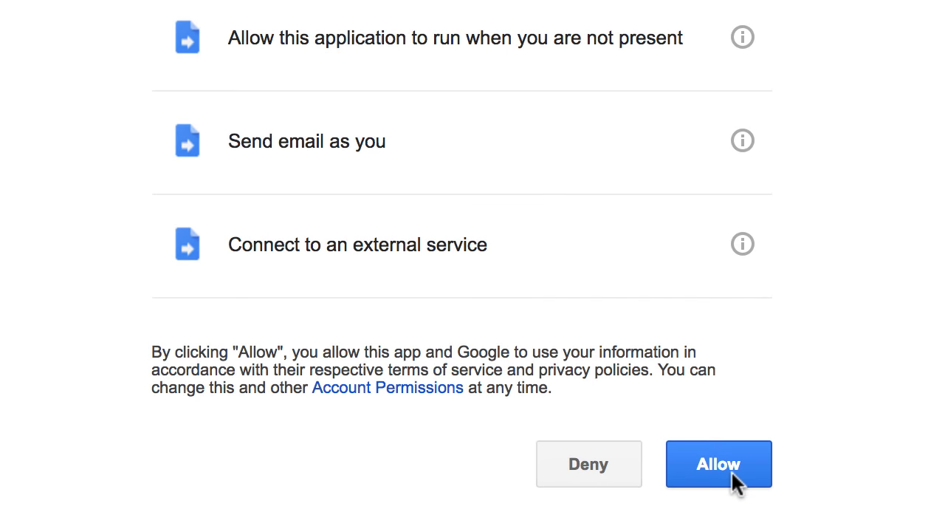
pyautogui.click(588, 506)
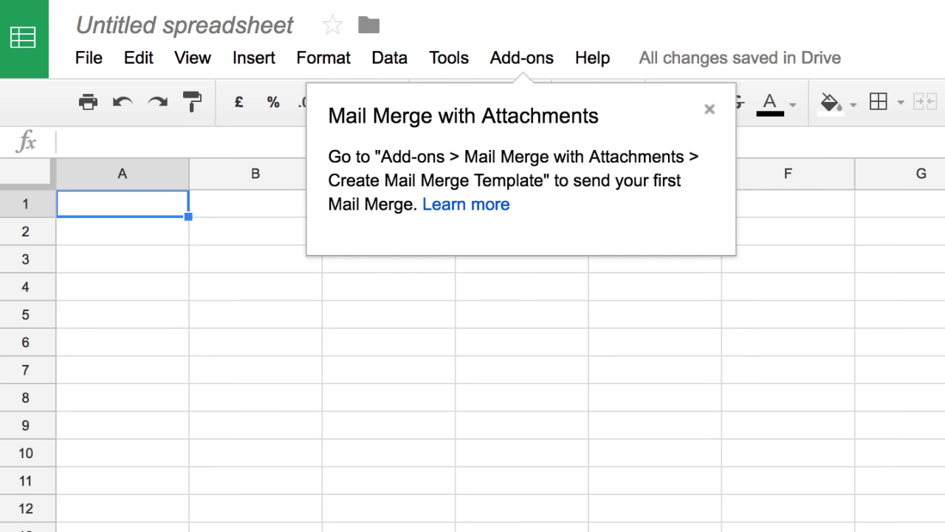
# Run Create Merge Template from the Mail Merge with Attachments add-on menu
pyautogui.click(544, 59)
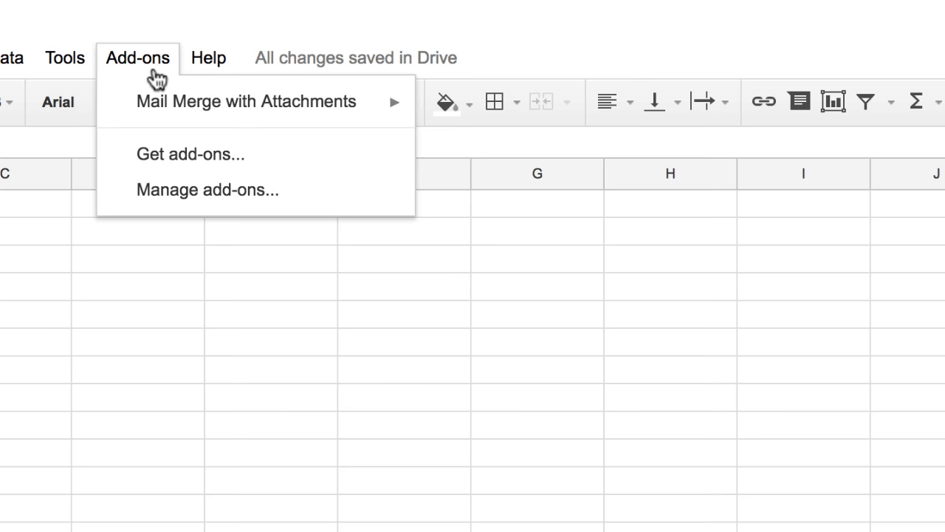
pyautogui.moveTo(181, 112)
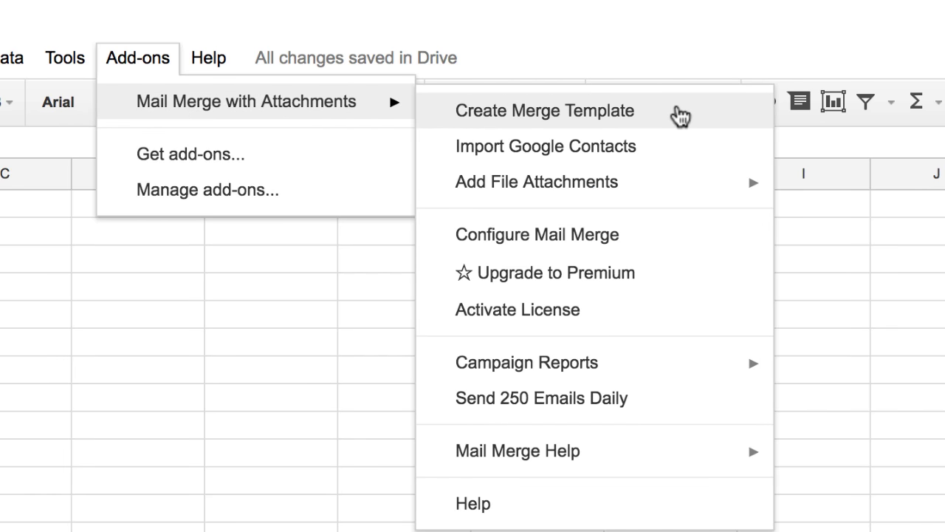
pyautogui.click(679, 112)
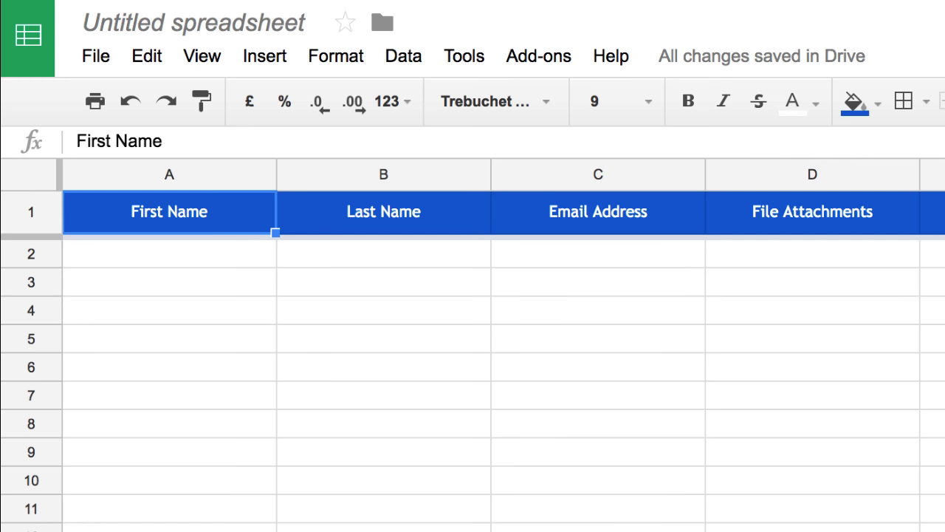
# Rename the Last Name header in B1 to Studio Name
pyautogui.click(397, 208)
pyautogui.doubleClick(397, 209)
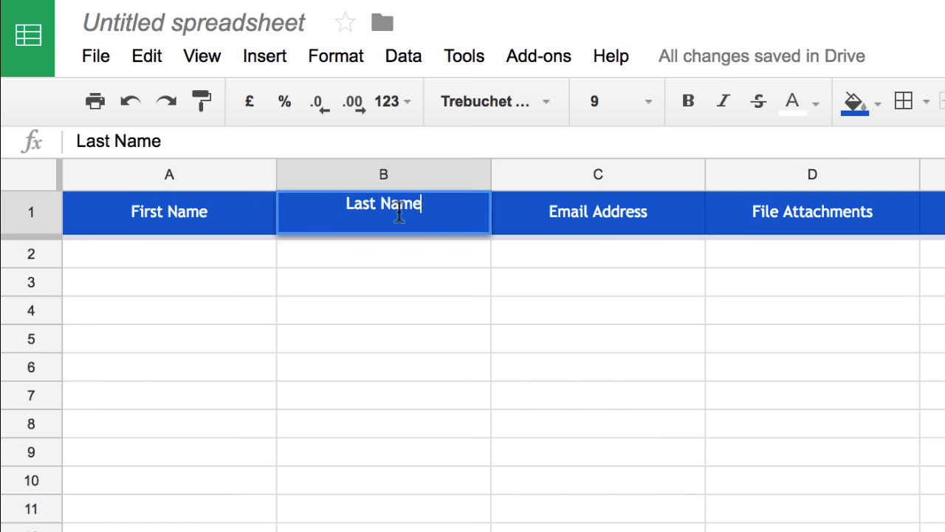
pyautogui.doubleClick(358, 204)
pyautogui.write('Studio')
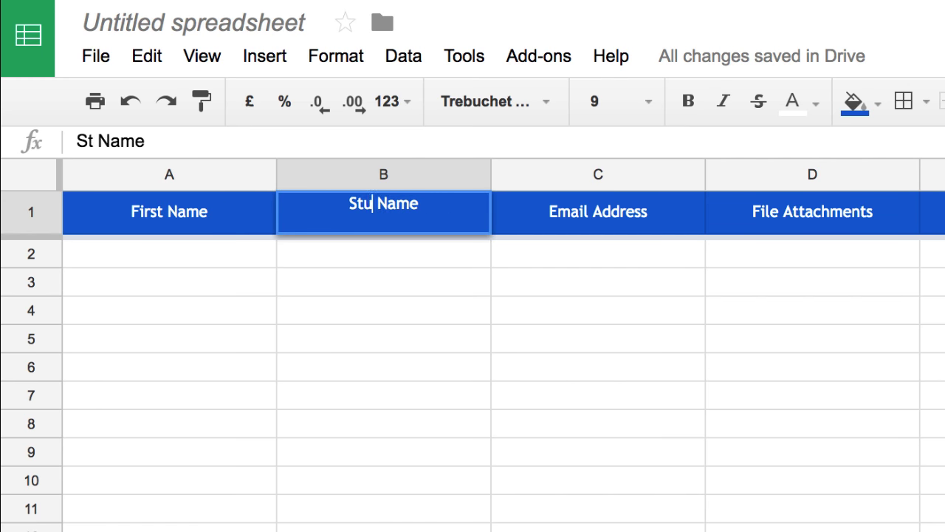
pyautogui.press('Return')
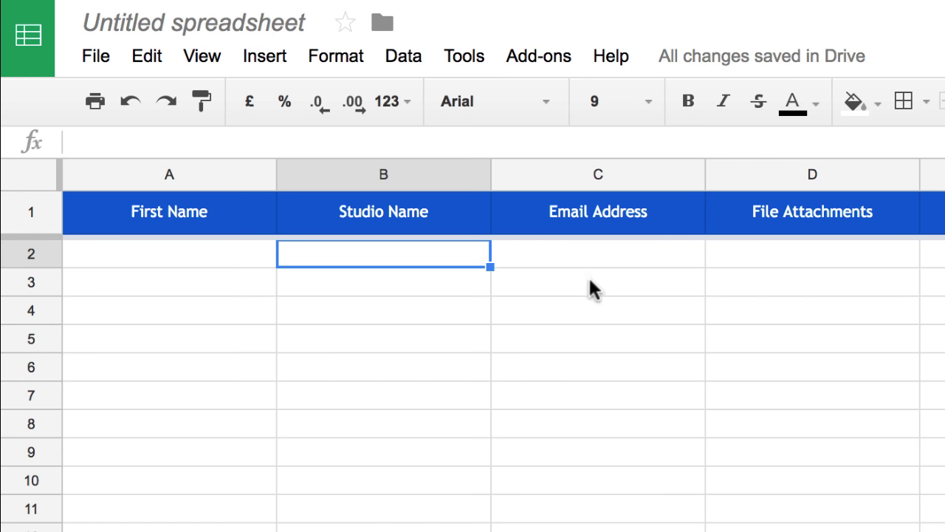
# Insert a new column left of Email Address and title it Country
pyautogui.click(620, 164)
pyautogui.rightClick(621, 164)
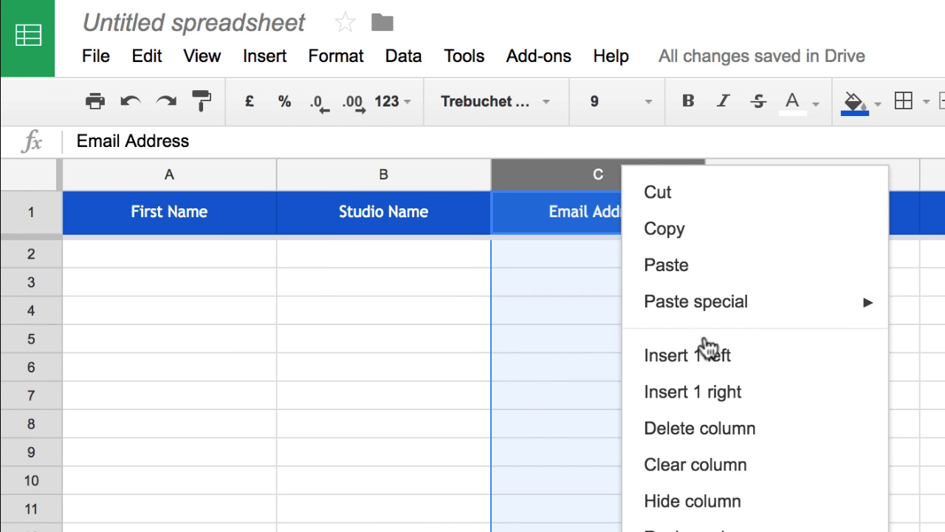
pyautogui.click(708, 354)
pyautogui.click(616, 212)
pyautogui.write('Countr')
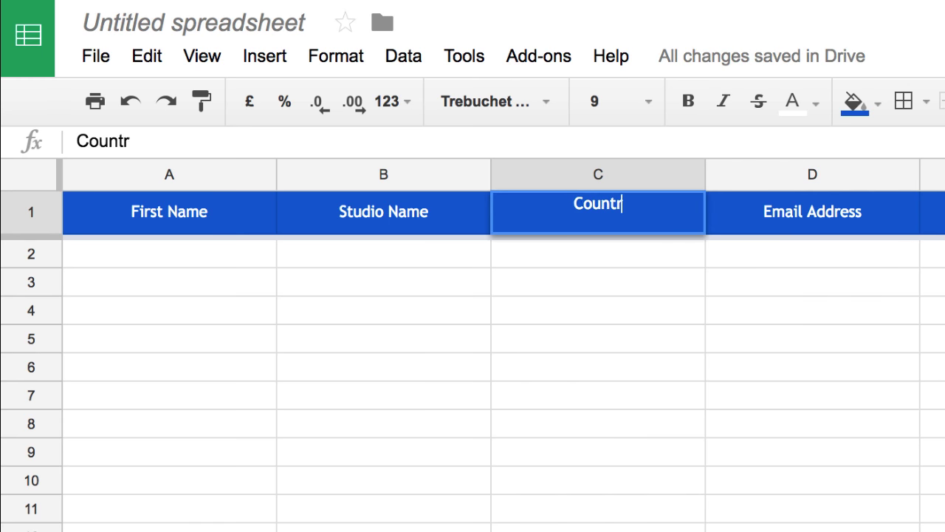
pyautogui.write('y')
pyautogui.press('Return')
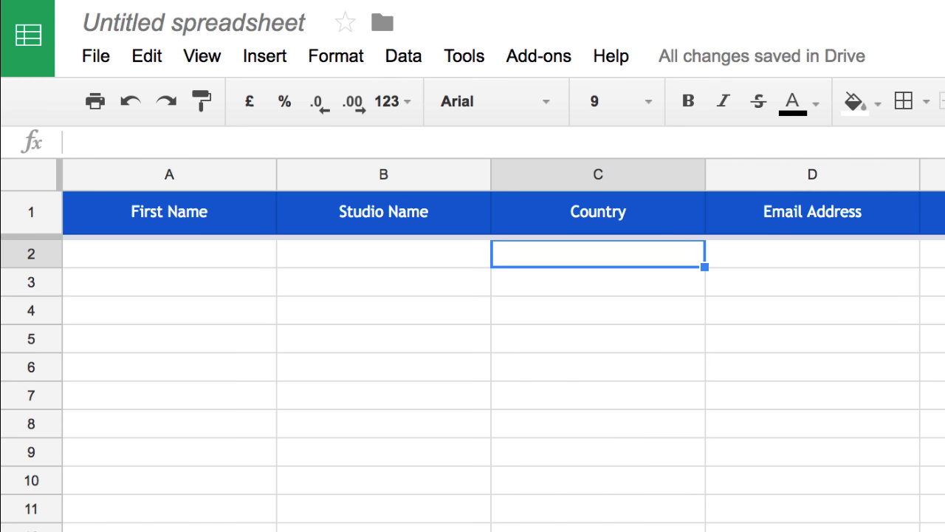
# Fill row 2 with the first recipient's first name, Future World, Australia and their e-mail
pyautogui.click(169, 254)
pyautogui.write('Angus')
pyautogui.press('Tab')
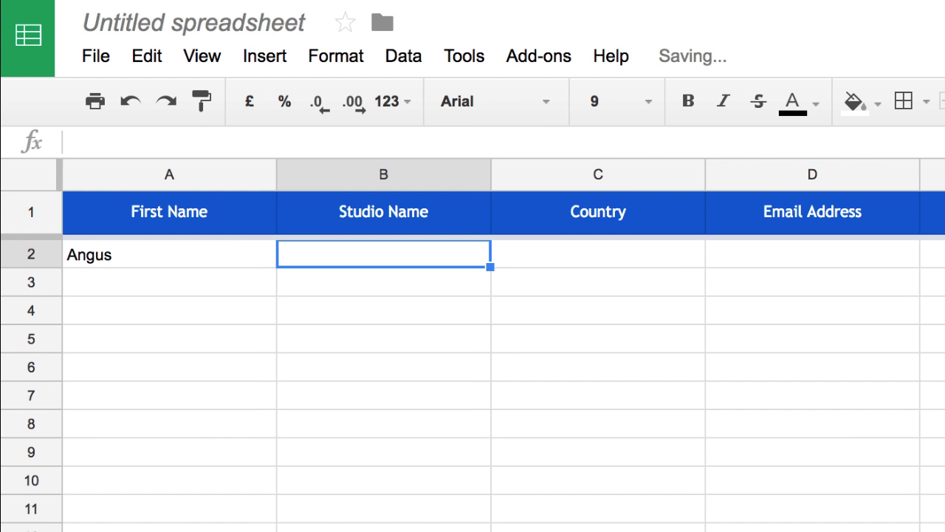
pyautogui.write('F')
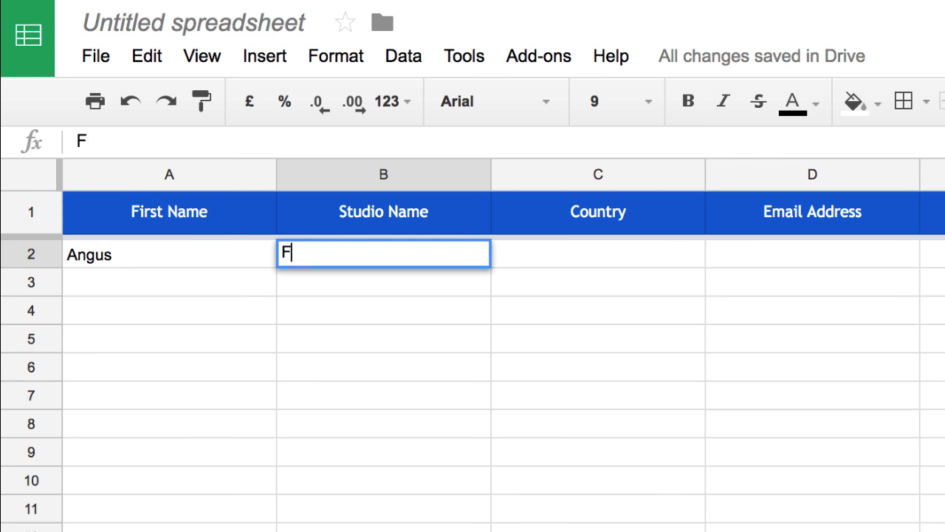
pyautogui.write('uture Wor')
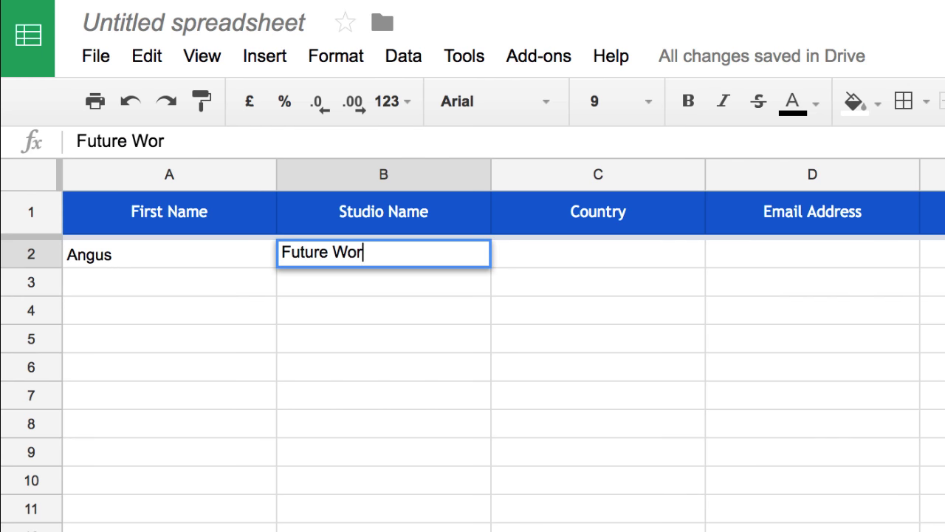
pyautogui.write('ld')
pyautogui.press('Tab')
pyautogui.write('Aust')
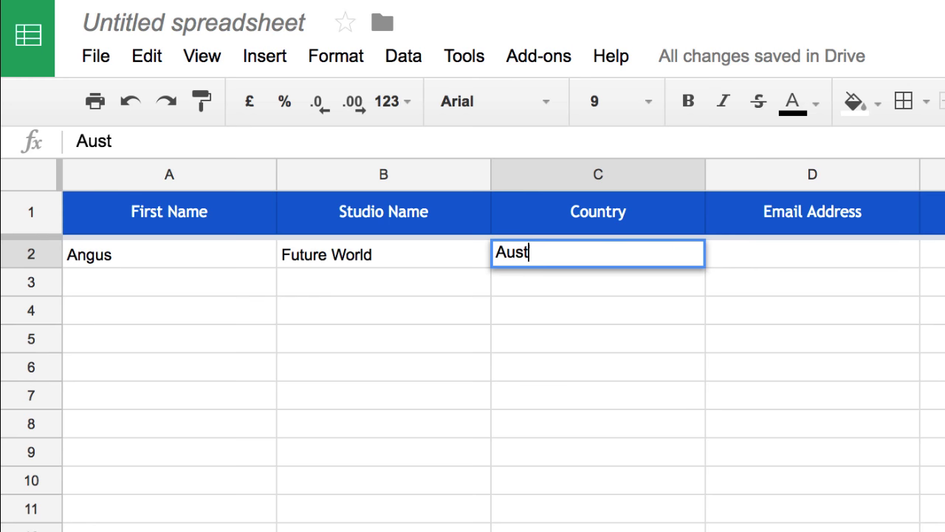
pyautogui.write('Australiaangus@example.com')
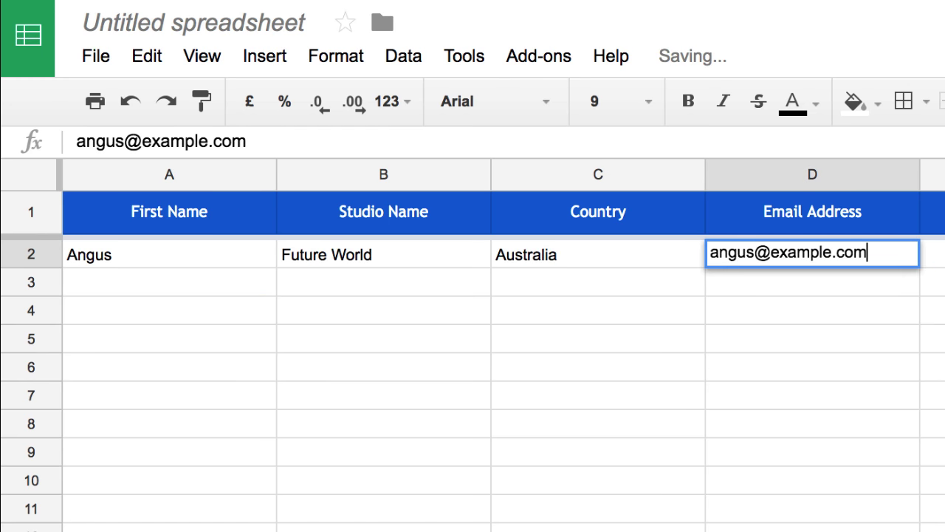
pyautogui.press('Return')
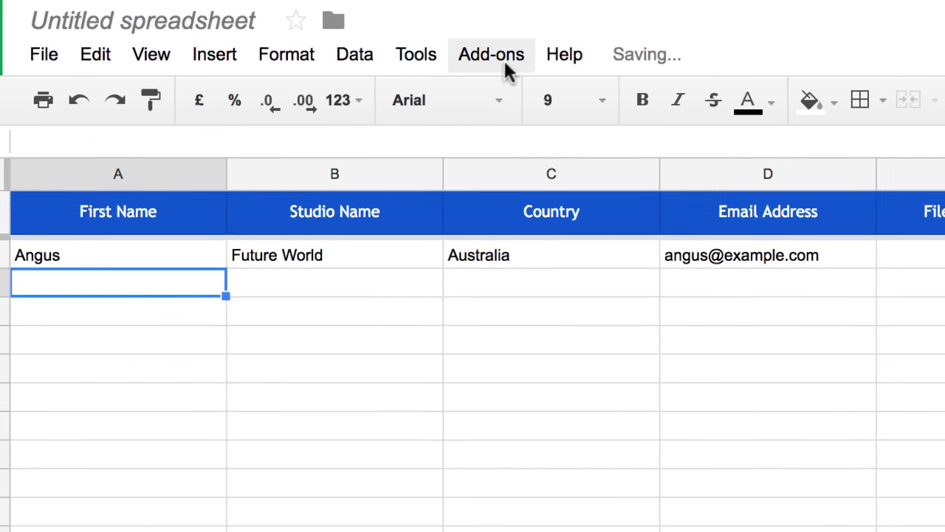
# Open Configure Mail Merge and choose to write your own plain text or HTML template
pyautogui.click(553, 62)
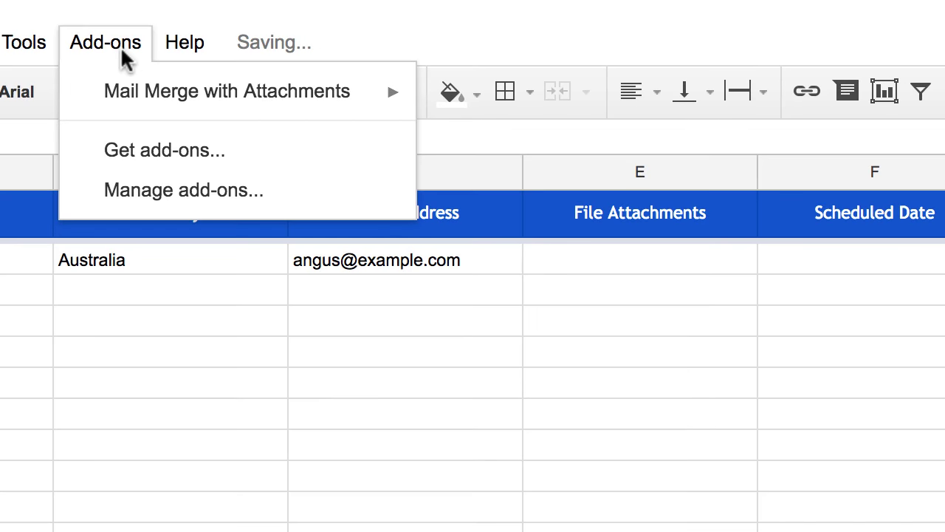
pyautogui.moveTo(177, 94)
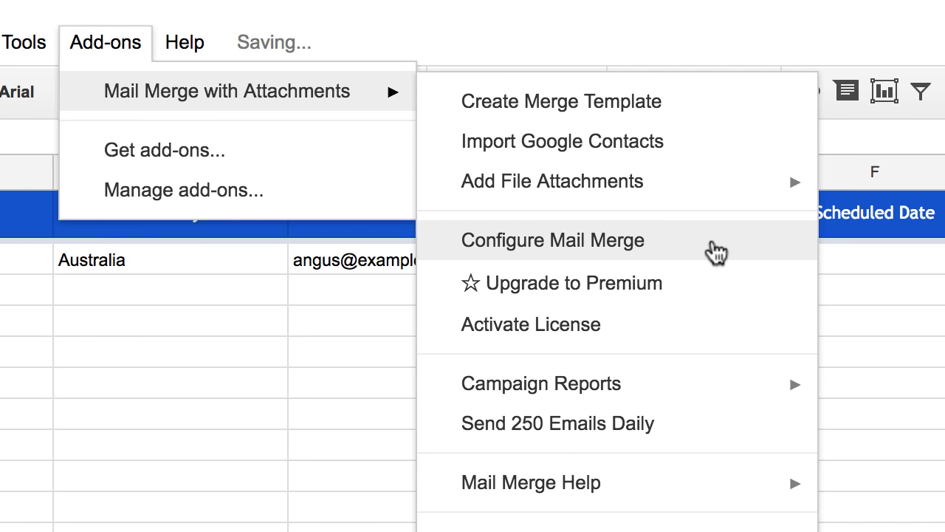
pyautogui.click(716, 251)
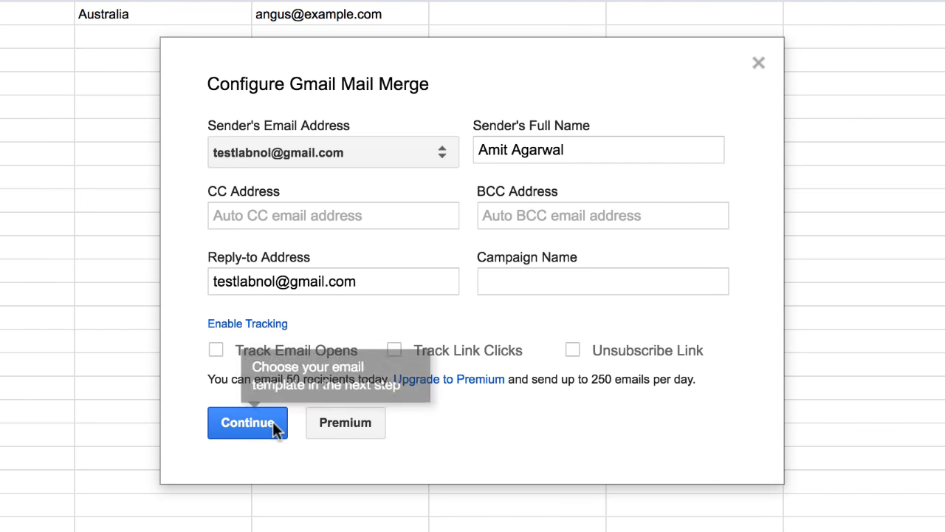
pyautogui.click(263, 423)
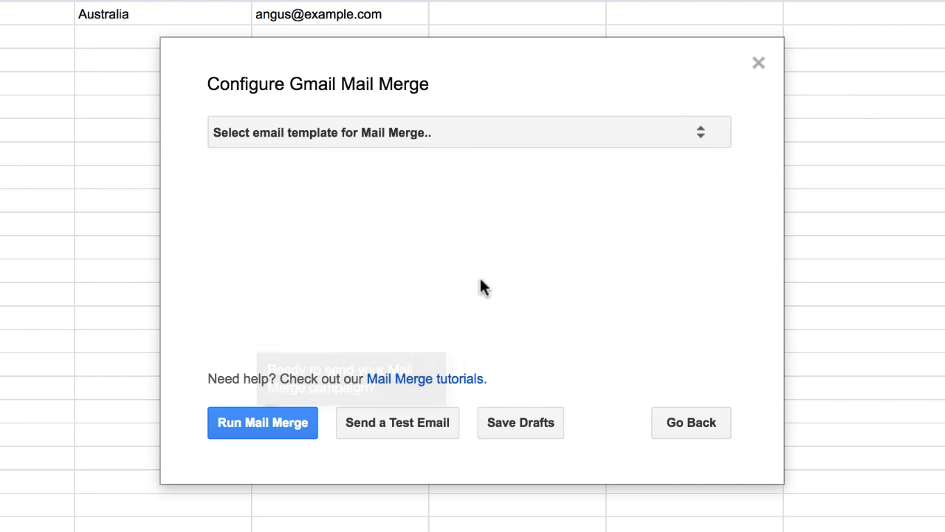
pyautogui.click(497, 130)
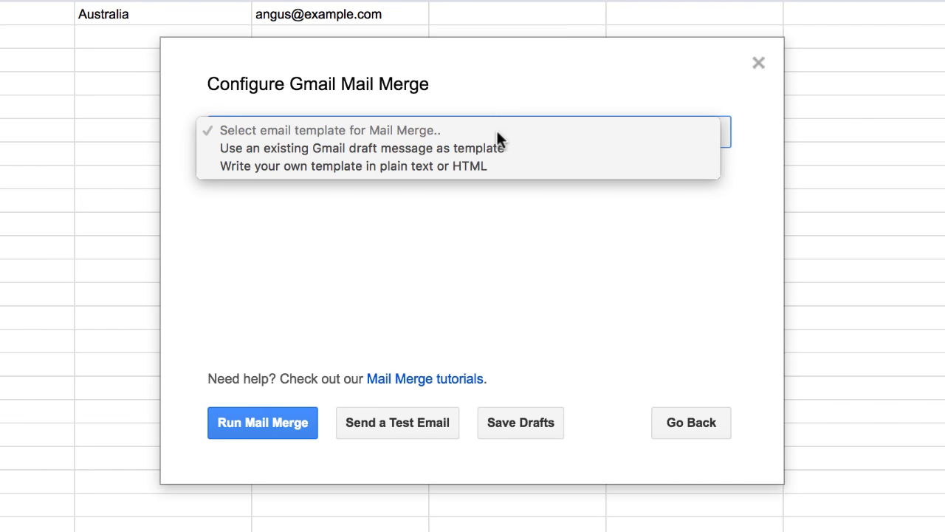
pyautogui.click(563, 172)
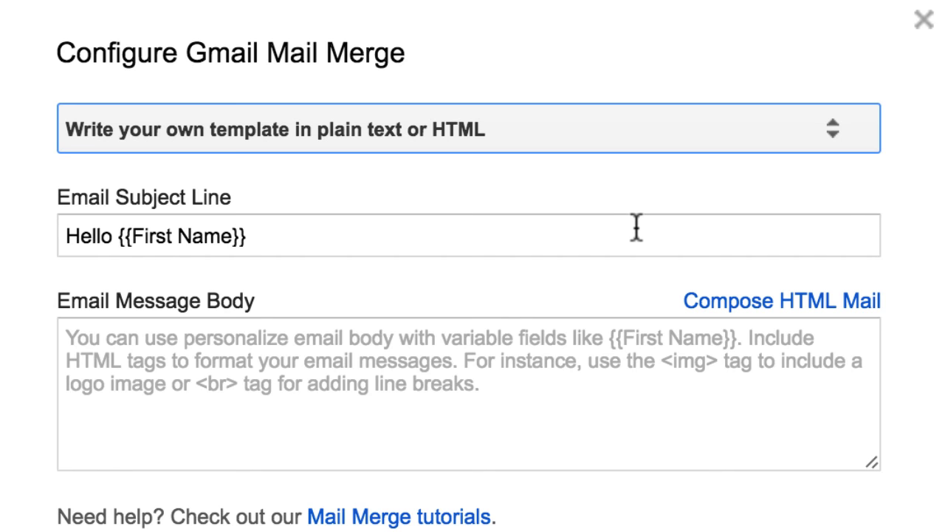
# Set subject 'Application for the position of photographer at {{Studio Name}}' and write the body with merge fields
pyautogui.tripleClick(637, 228)
pyautogui.write('Applica')
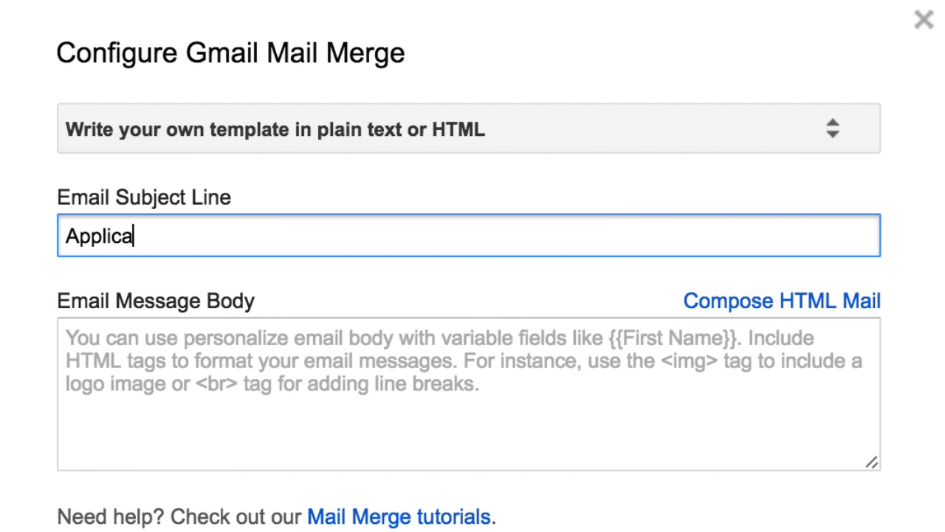
pyautogui.write('tion for the position of ph')
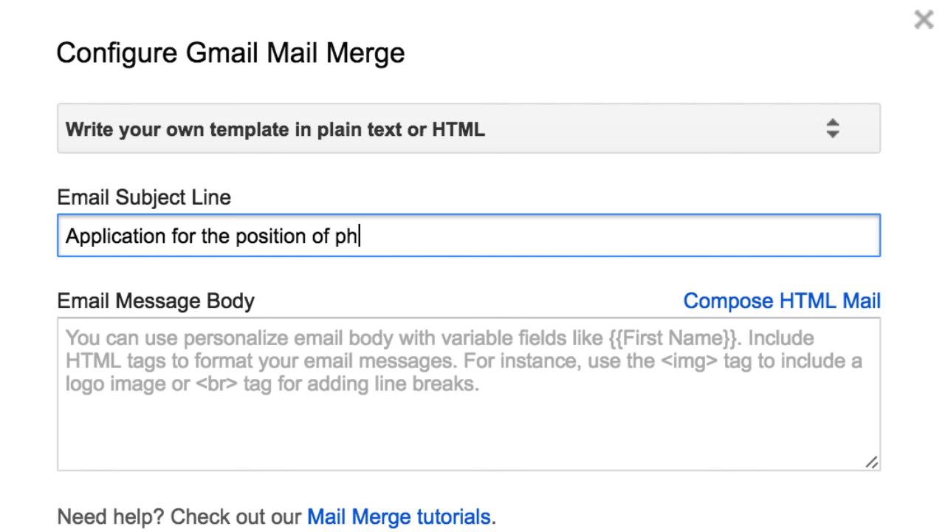
pyautogui.write('otographer at {{Studio Name}}')
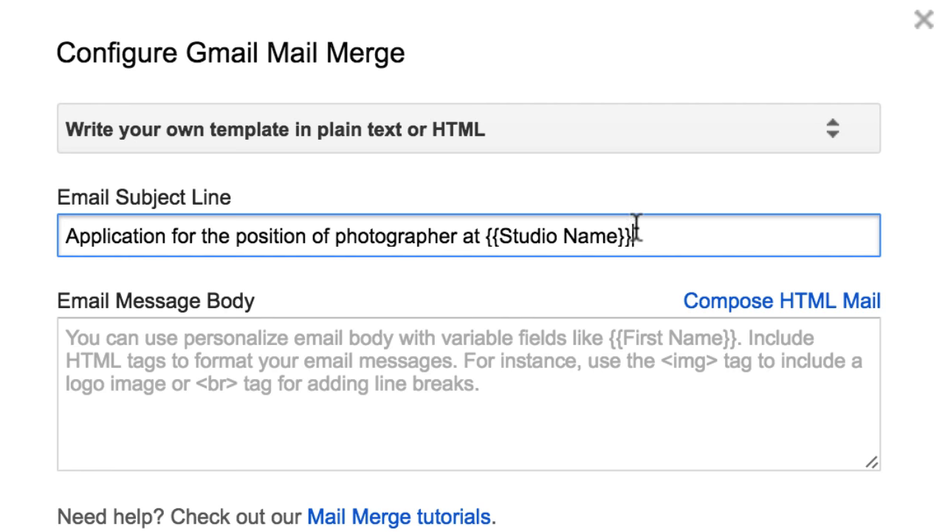
pyautogui.click(539, 367)
pyautogui.write('Dear {{First Name}},')
pyautogui.press('Return')
pyautogui.press('Return')
pyautogui.write('I am in')
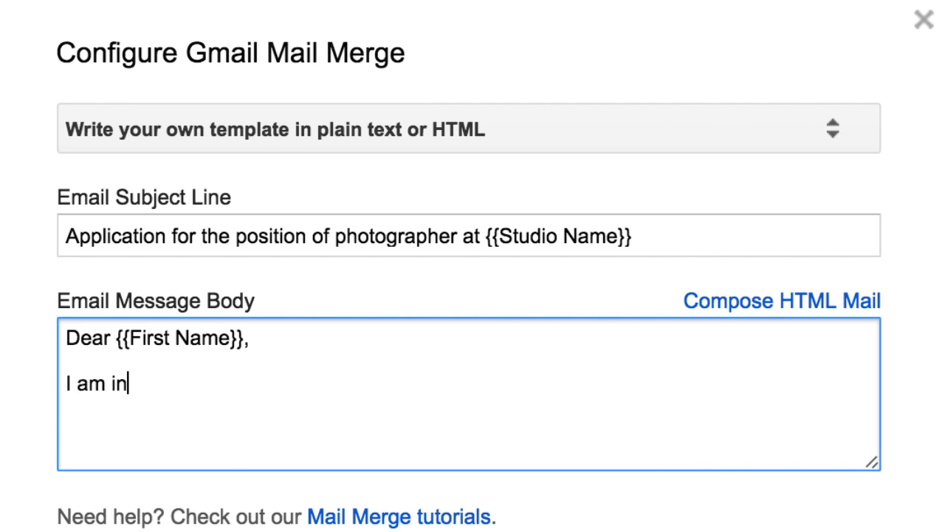
pyautogui.write('terested in working with {{Studio Name}} as a ')
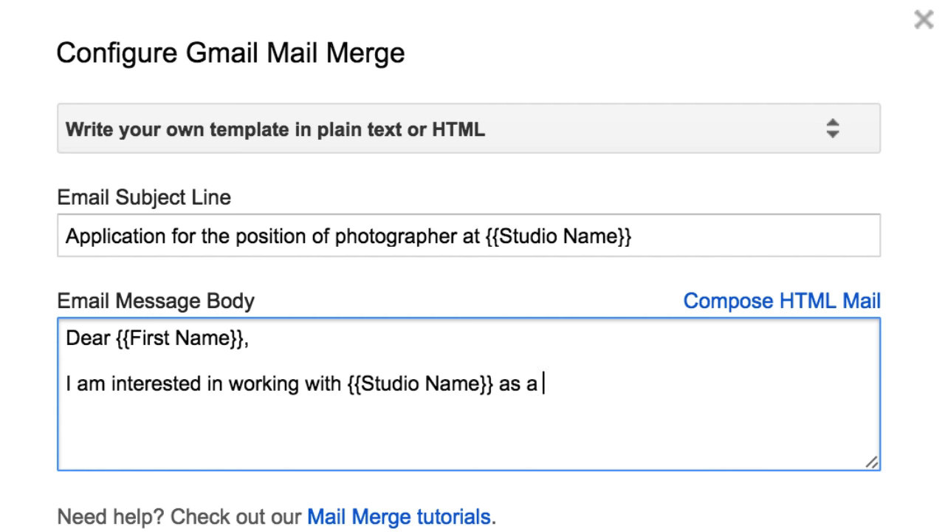
pyautogui.write('photographer. I have attached my res')
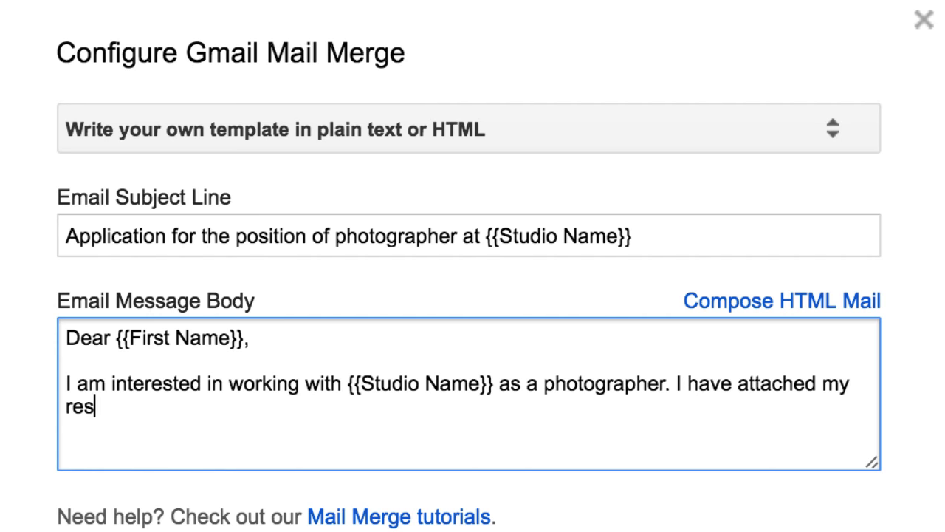
pyautogui.write('ume and portfolio of selected work.')
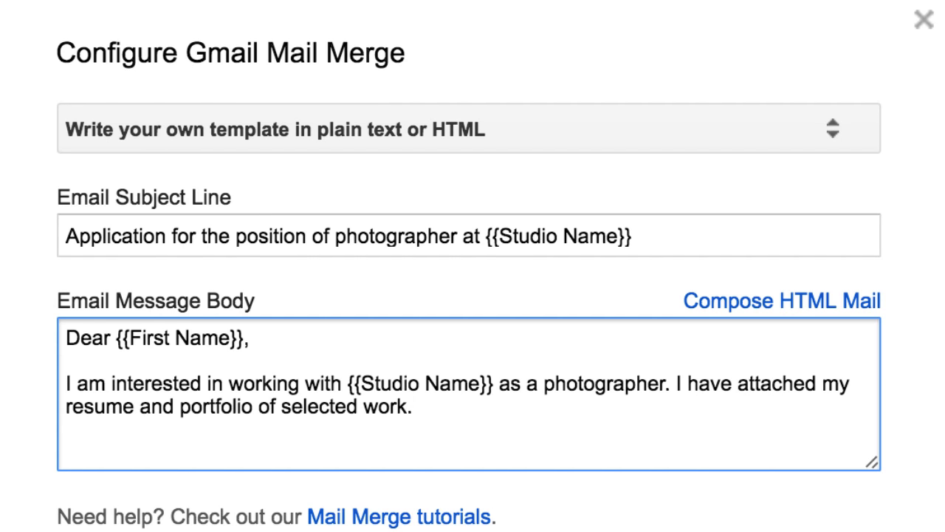
pyautogui.press('Return')
pyautogui.press('Return')
pyautogui.write('I do not mind relocating to {{C')
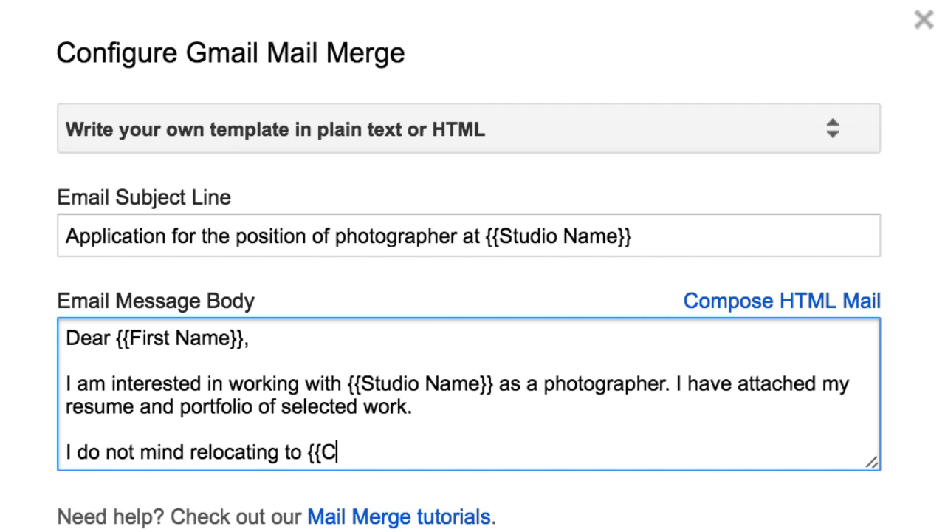
pyautogui.write('ountry}} and look forward to hearing from you.')
# Sign off with 'Regards.' and the sender's name, then send a test email
pyautogui.press('Return')
pyautogui.press('Return')
pyautogui.write('Regards.')
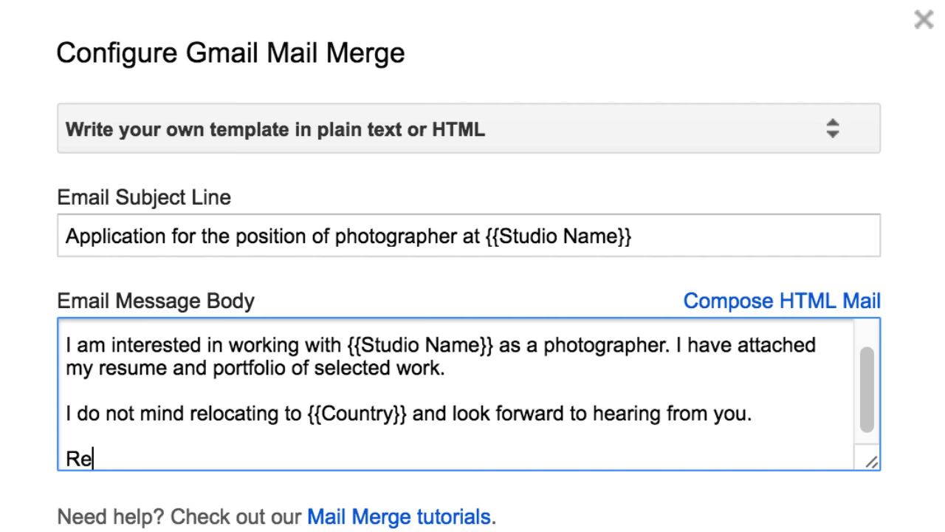
pyautogui.press('Return')
pyautogui.press('Return')
pyautogui.write('Amit Agarwal')
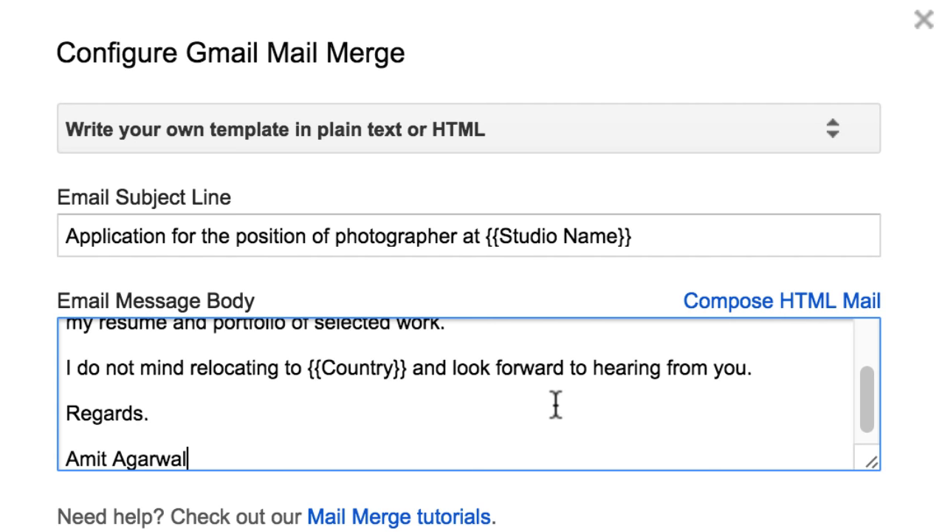
pyautogui.scroll(5, 553, 344)
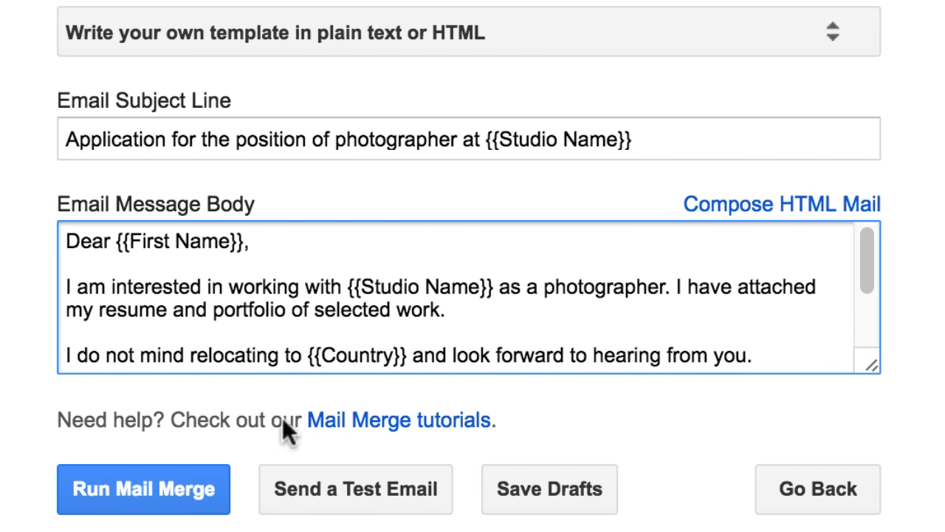
pyautogui.click(406, 508)
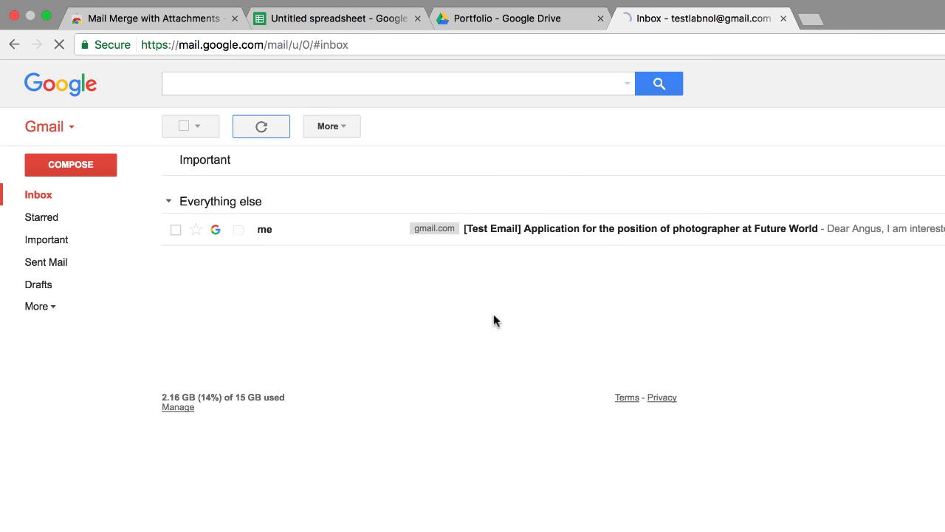
# Open the test email and check Future World, the first name and Australia were merged in
pyautogui.click(644, 238)
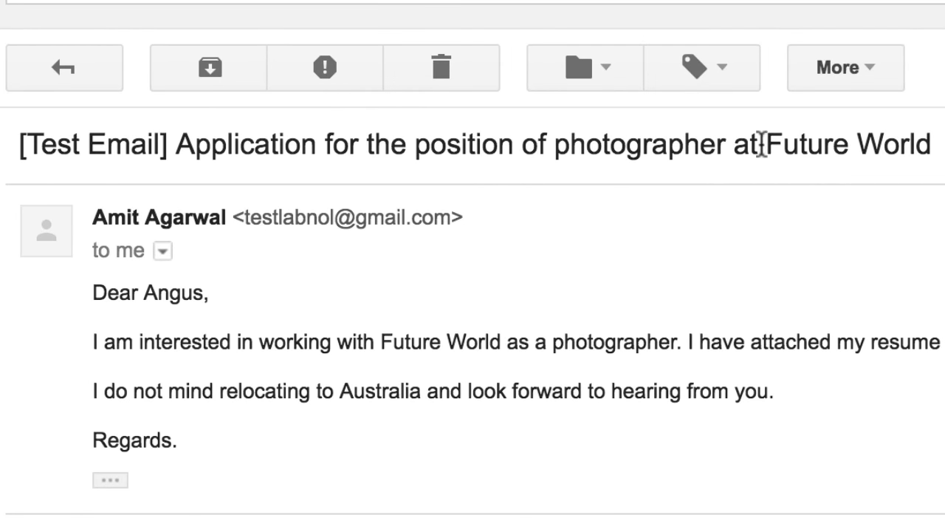
pyautogui.moveTo(768, 145); pyautogui.dragTo(933, 146)
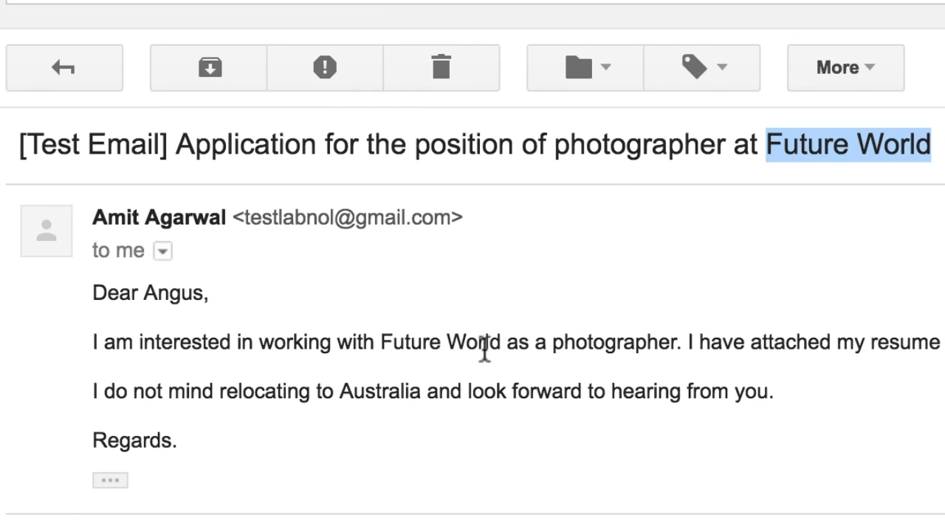
pyautogui.doubleClick(180, 290)
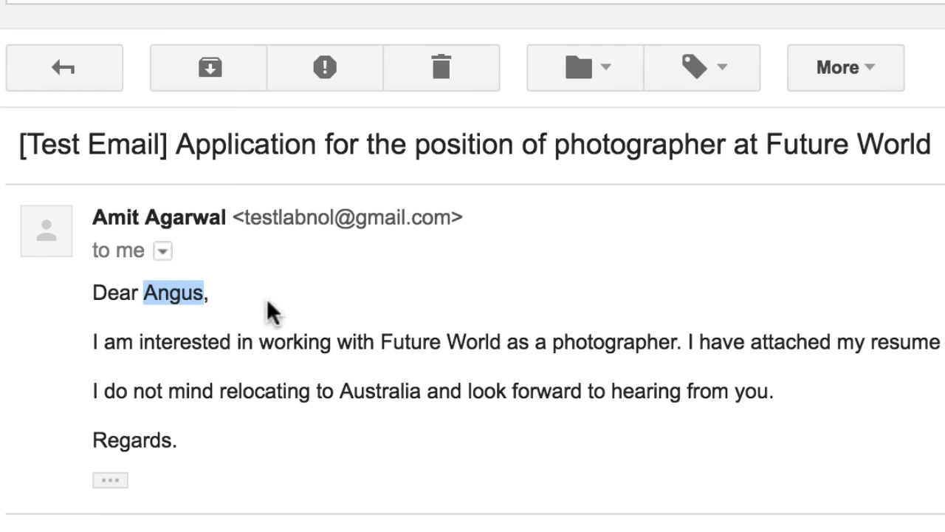
pyautogui.click(399, 381)
pyautogui.doubleClick(389, 388)
pyautogui.click(885, 397)
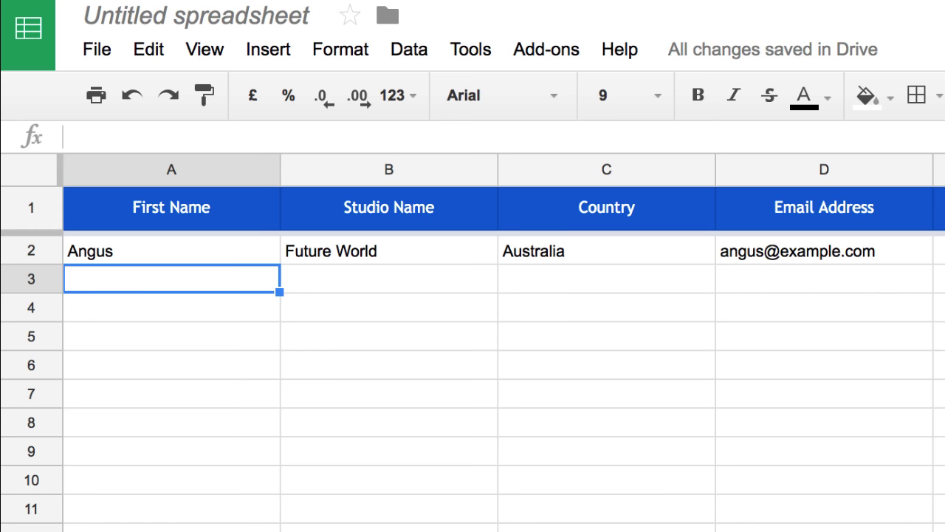
# Enter row 3: a recipient at Infinite Creatives, Japan, with their e-mail
pyautogui.write('Peter')
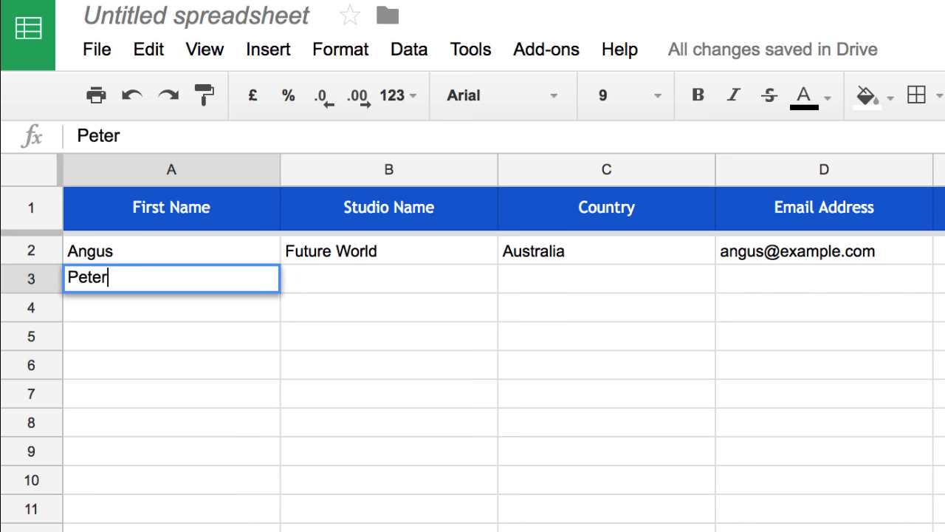
pyautogui.press('Tab')
pyautogui.write('Infinite Creatives')
pyautogui.press('Tab')
pyautogui.write('Japan')
# Enter row 4: a recipient at Perfect Studios, USA, with their e-mail
pyautogui.press('Tab')
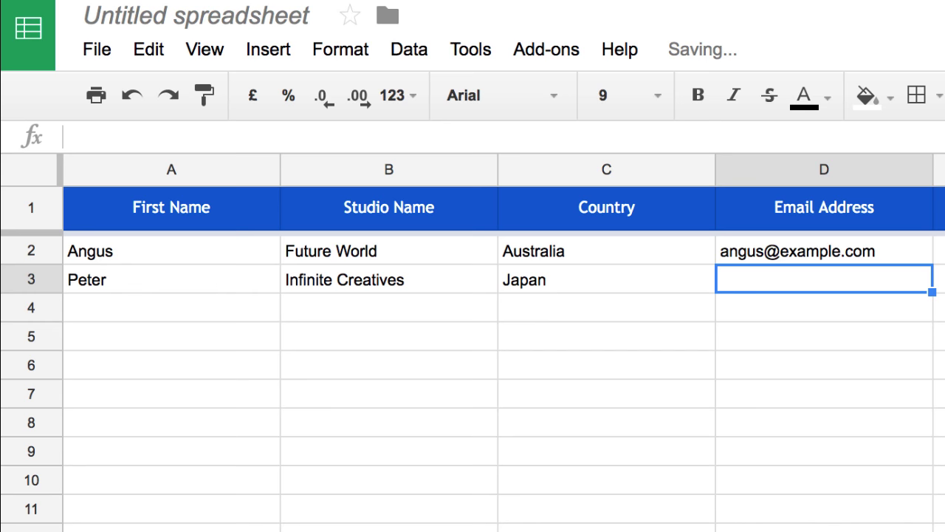
pyautogui.write('japan@example.com')
pyautogui.press('Return')
pyautogui.write('Suzy')
pyautogui.press('Tab')
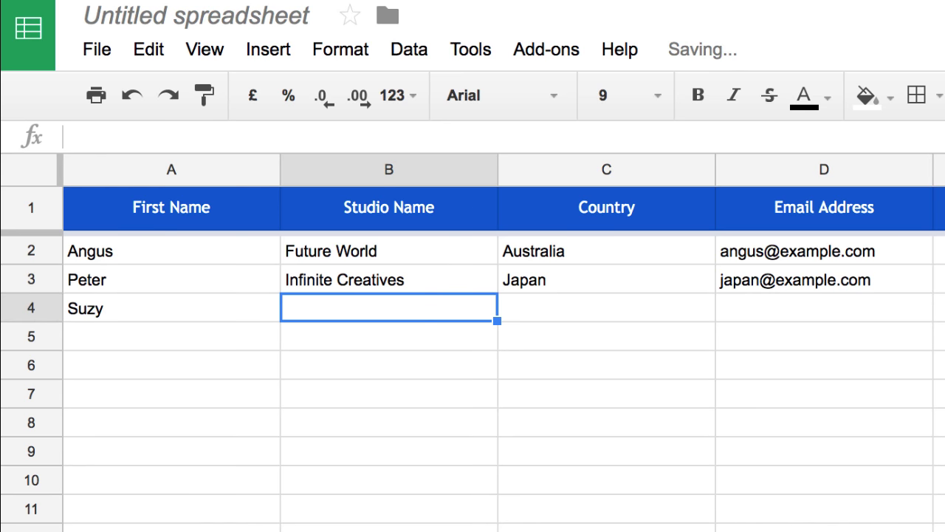
pyautogui.write('Perfect Studios')
pyautogui.press('Tab')
pyautogui.write('US')
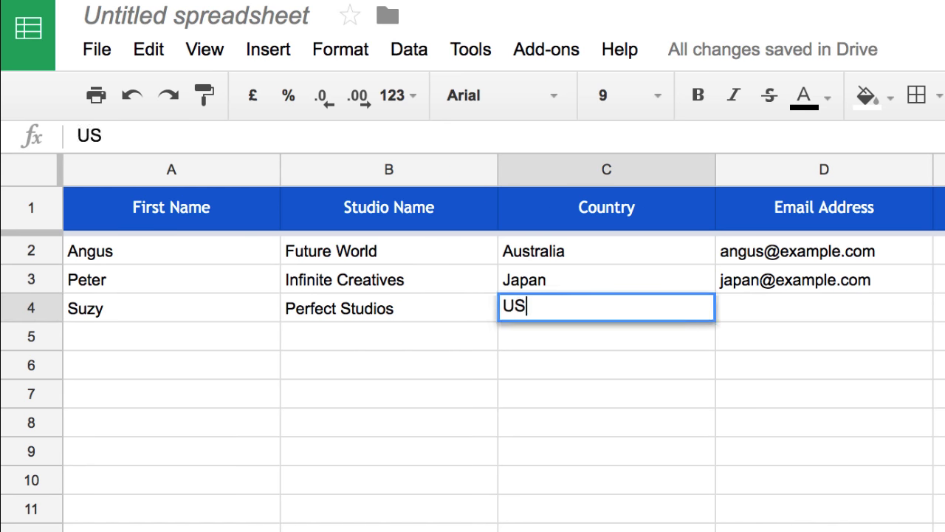
pyautogui.write('A')
# Enter row 5: a recipient at Ram Studios, India, with their e-mail
pyautogui.press('Tab')
pyautogui.write('suzy@example.com')
pyautogui.press('Return')
pyautogui.write('Krishna')
pyautogui.press('Tab')
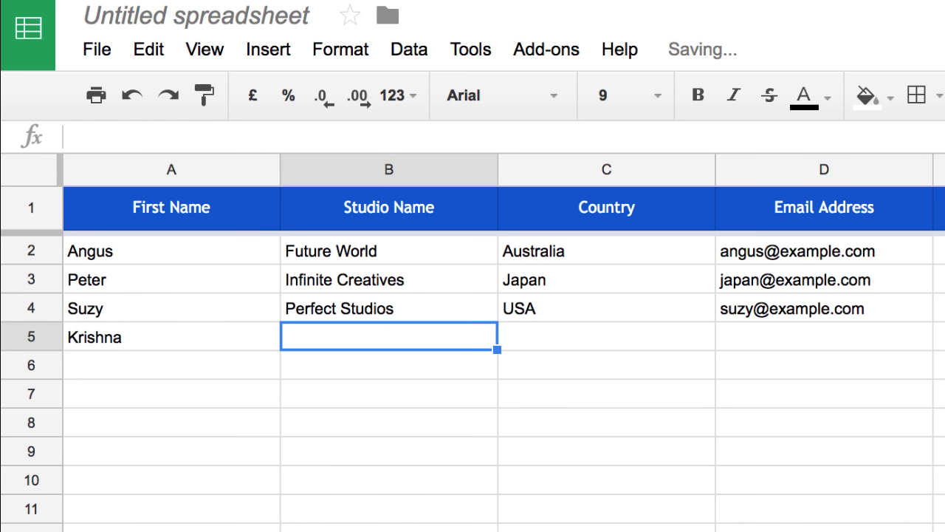
pyautogui.write('Ram Studios')
pyautogui.press('Tab')
pyautogui.write('India')
pyautogui.press('Tab')
pyautogui.write('ram@example.com')
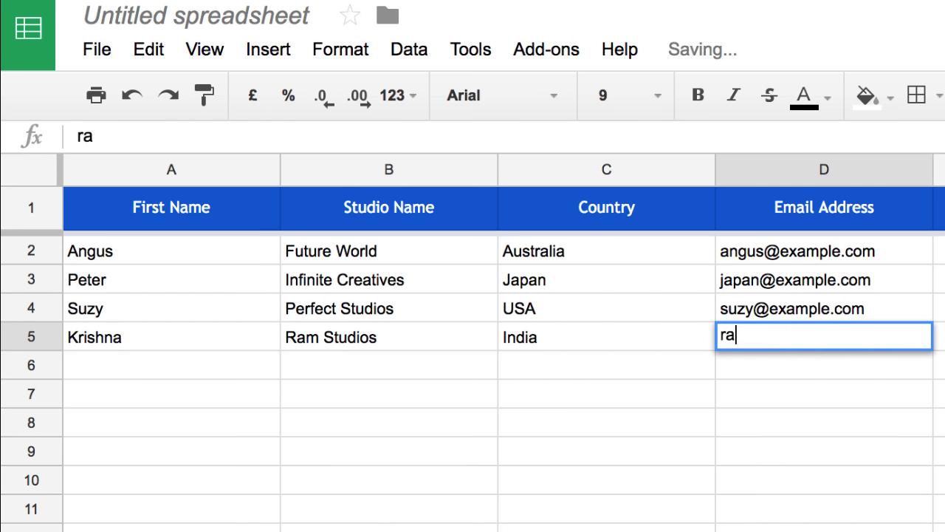
pyautogui.press('Return')
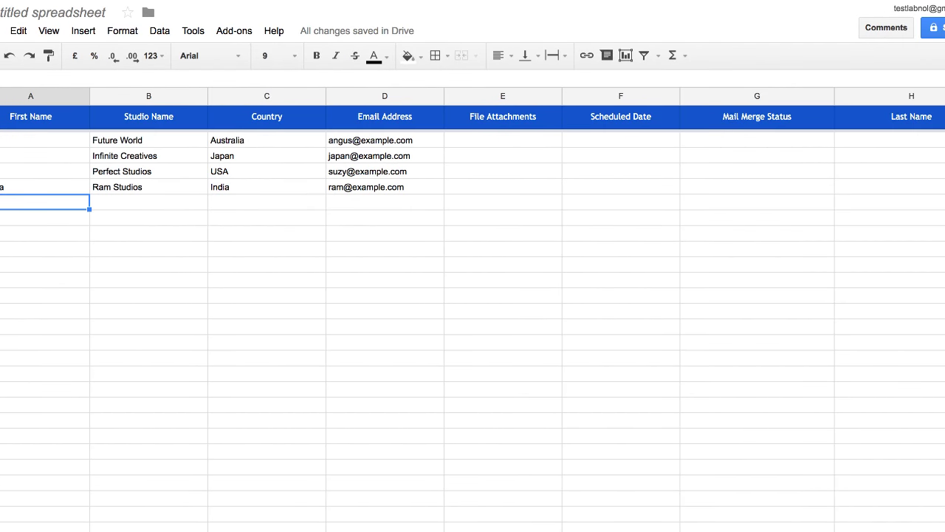
# Attach australia.pdf from Drive's Portfolio > Countries folder to cell E2
pyautogui.click(502, 139)
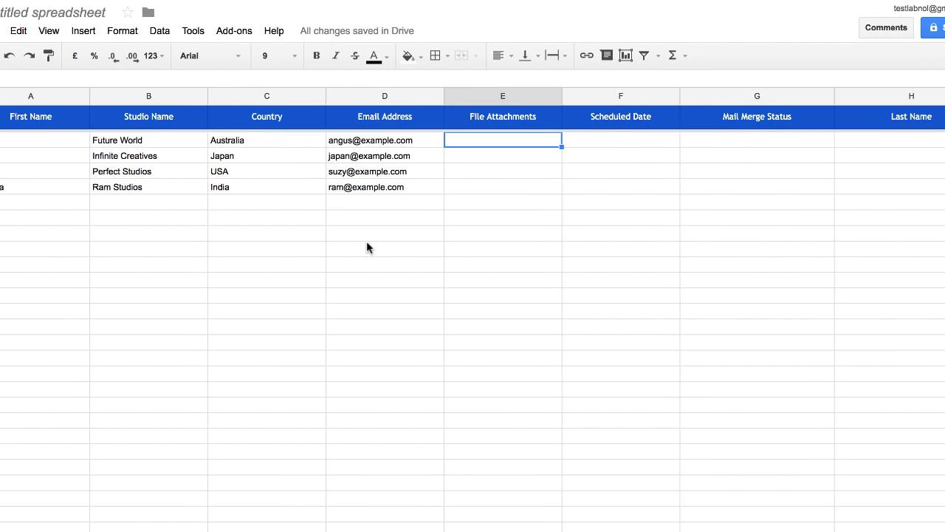
pyautogui.click(236, 31)
pyautogui.moveTo(273, 55)
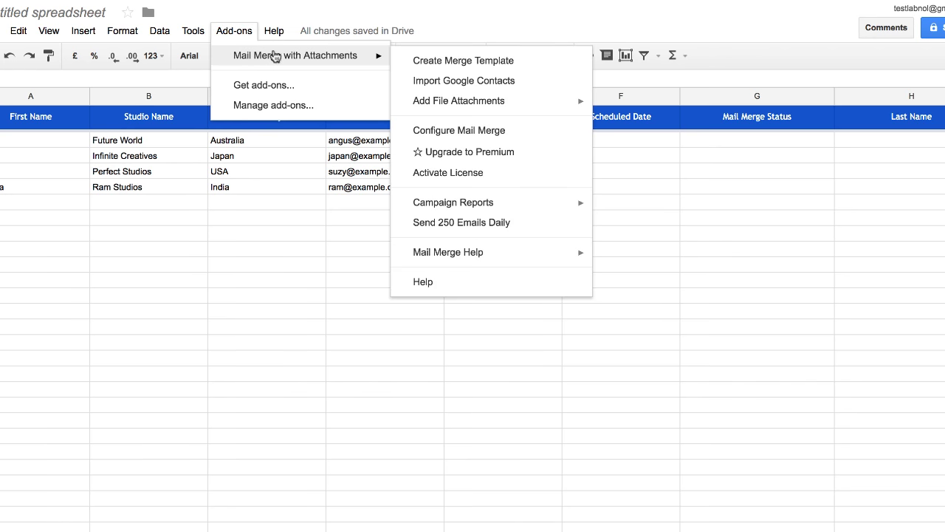
pyautogui.moveTo(494, 102)
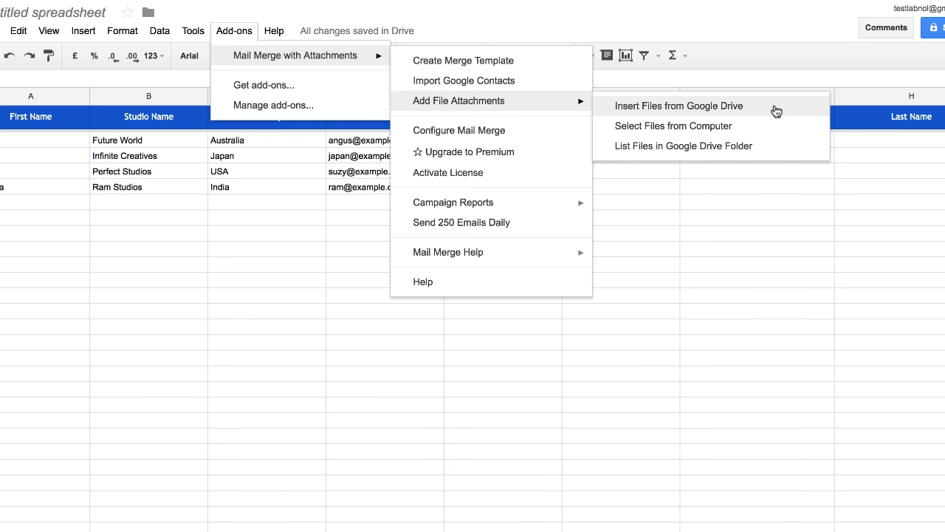
pyautogui.click(776, 111)
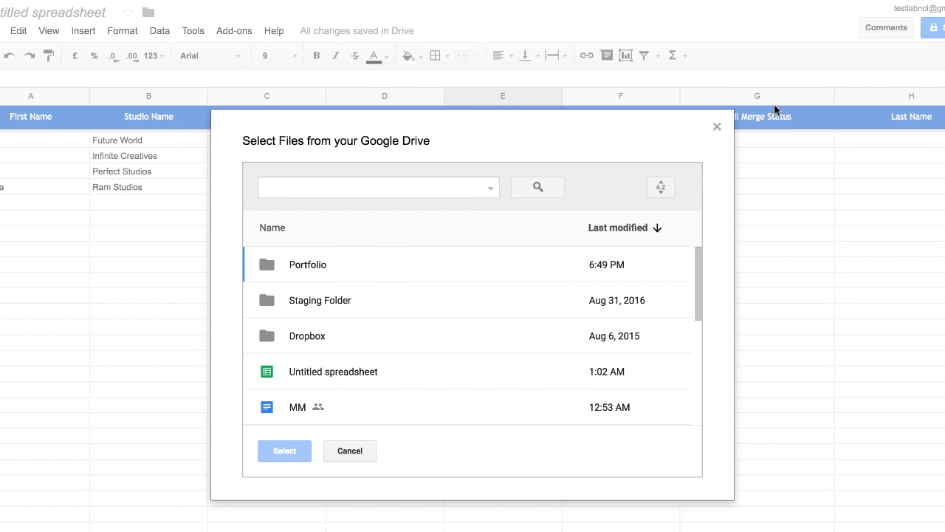
pyautogui.doubleClick(395, 267)
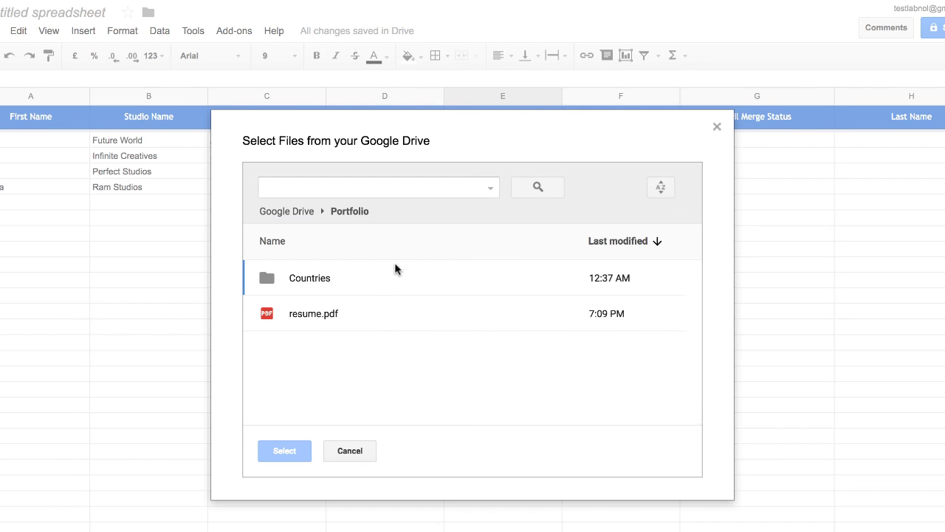
pyautogui.doubleClick(349, 278)
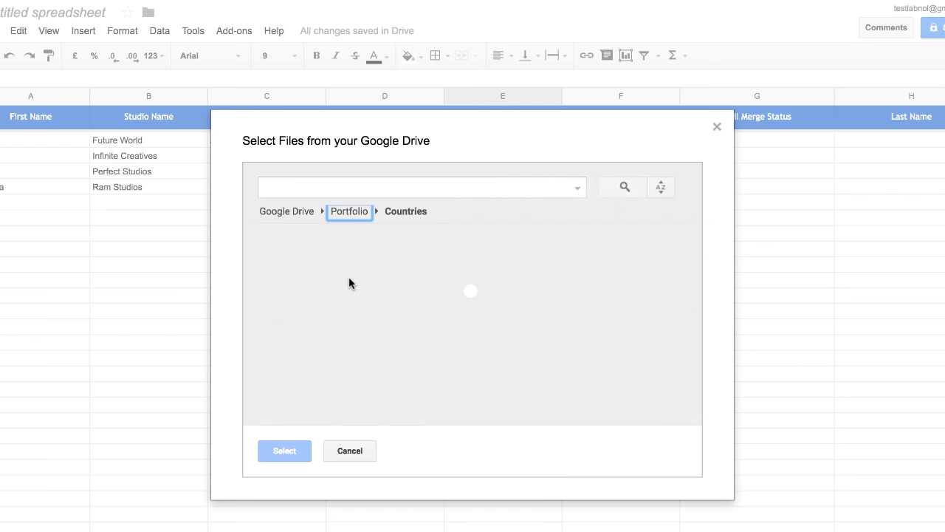
pyautogui.click(393, 355)
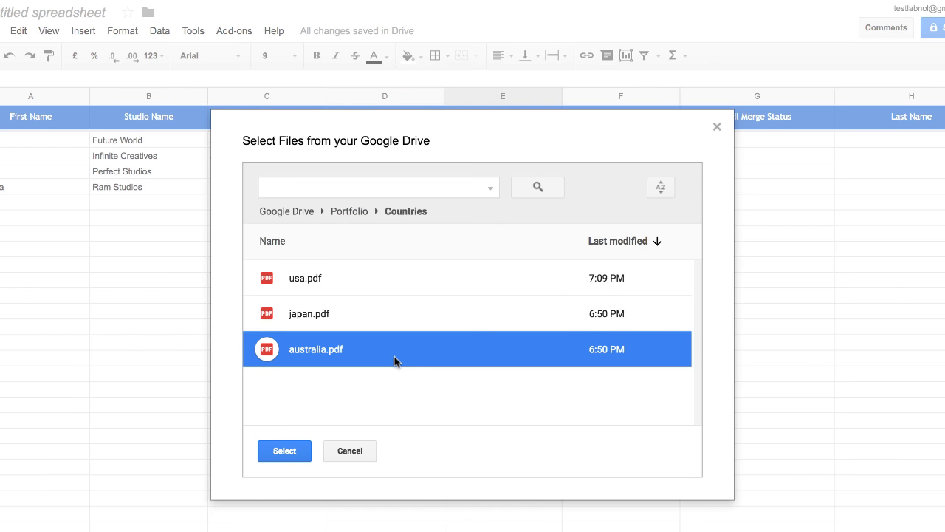
pyautogui.click(284, 451)
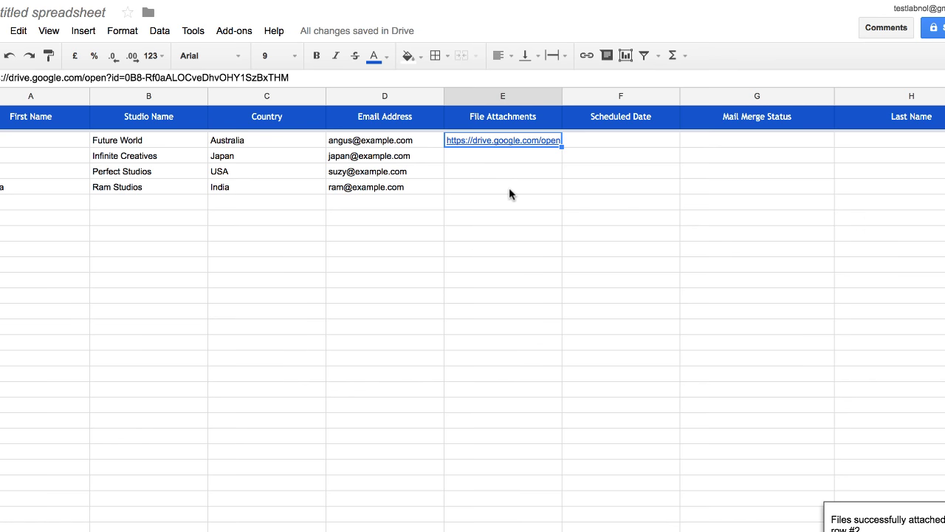
# Inspect the existing australia.pdf link in the Future World attachment cell E2
pyautogui.click(517, 154)
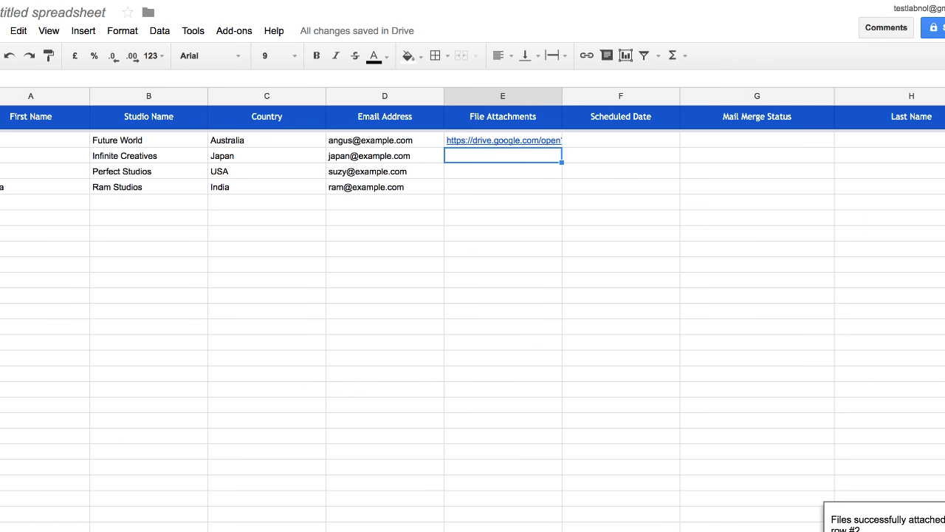
pyautogui.press('Up')
pyautogui.press('Return')
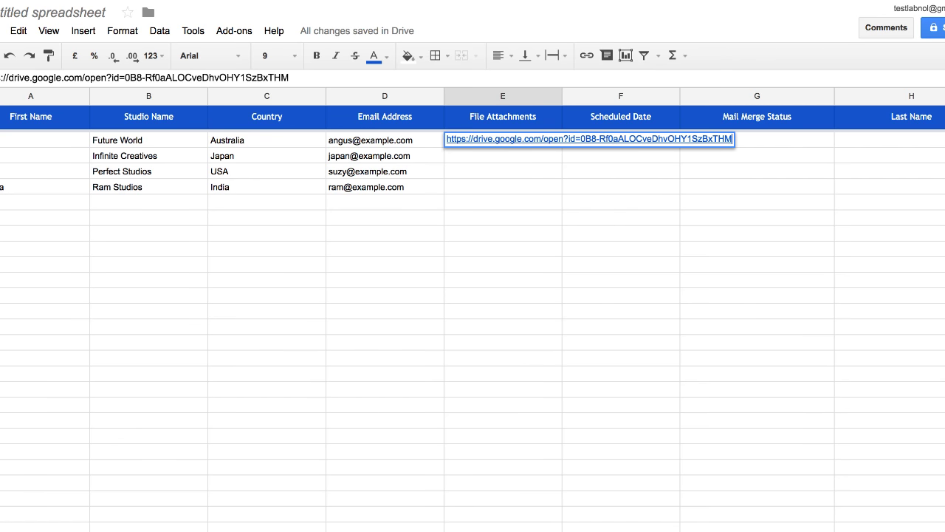
pyautogui.press('Return')
pyautogui.press('Up')
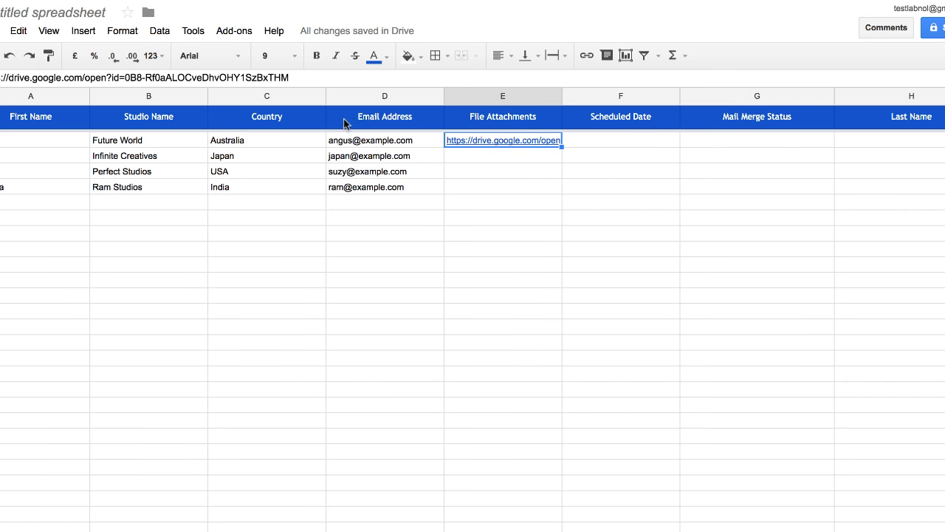
# Add resume.pdf from the Drive Portfolio folder to E2 via Insert Files from Google Drive
pyautogui.click(237, 35)
pyautogui.moveTo(254, 59)
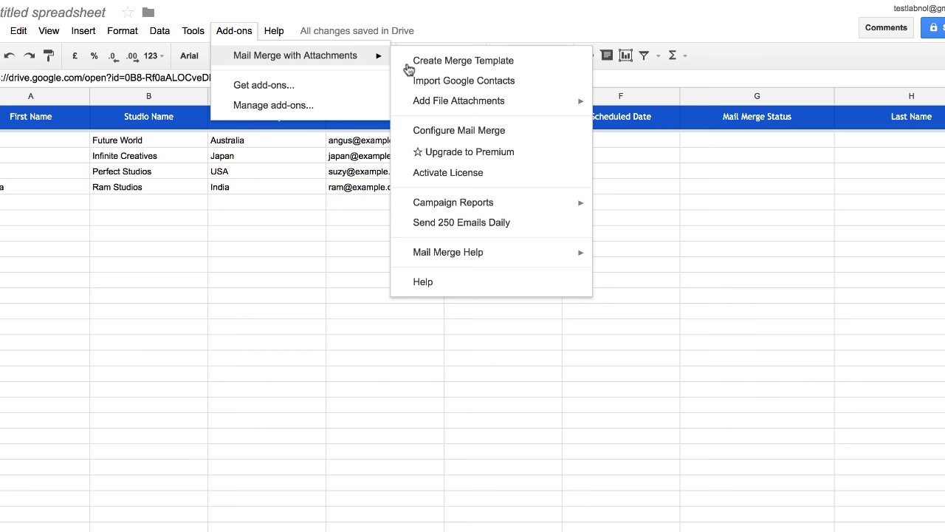
pyautogui.moveTo(530, 103)
pyautogui.click(707, 102)
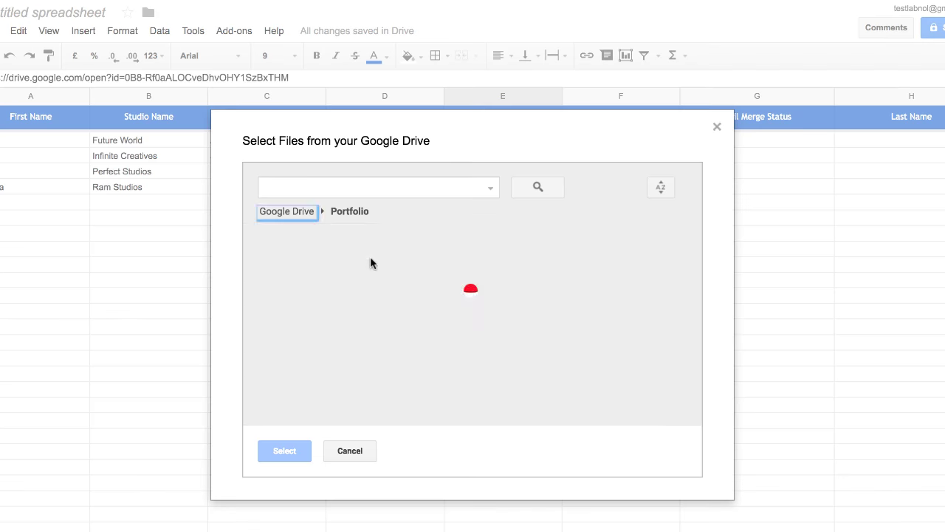
pyautogui.click(323, 322)
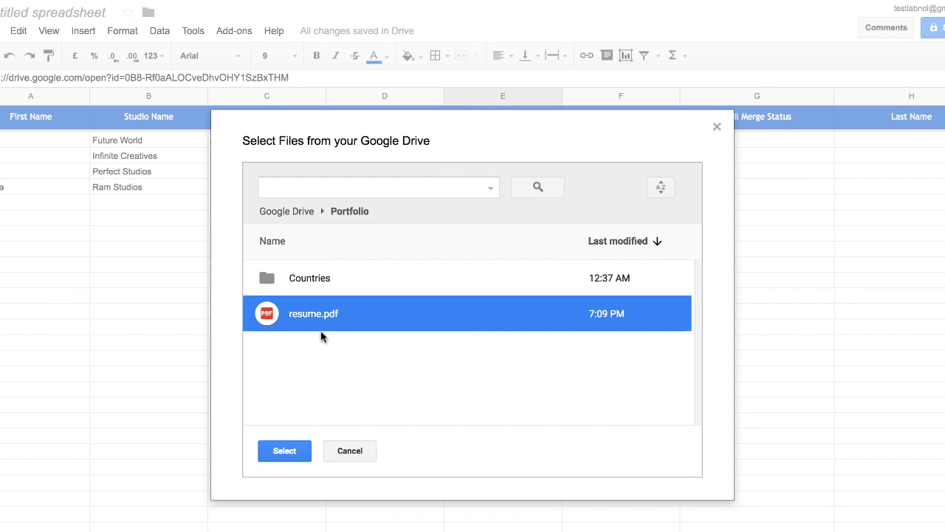
pyautogui.click(284, 451)
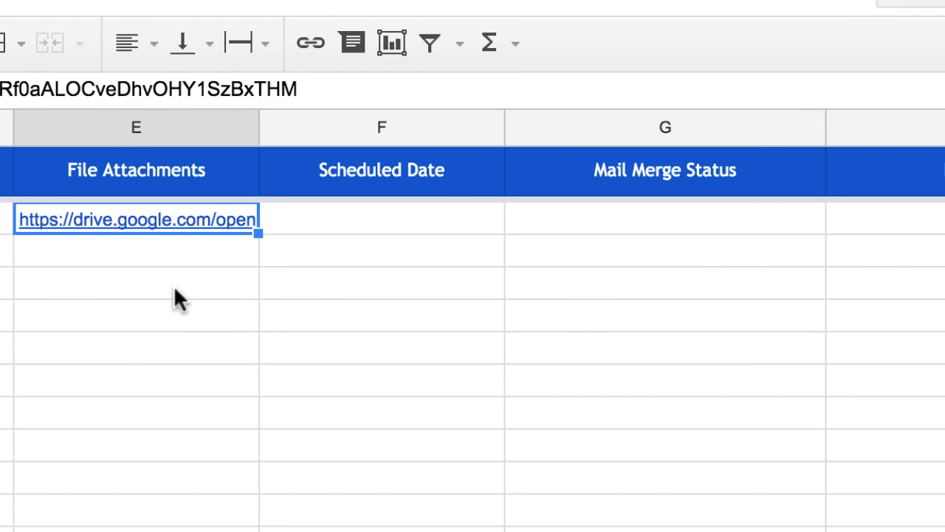
# Confirm E2 now holds both comma-separated Drive attachment links
pyautogui.click(174, 285)
pyautogui.click(187, 243)
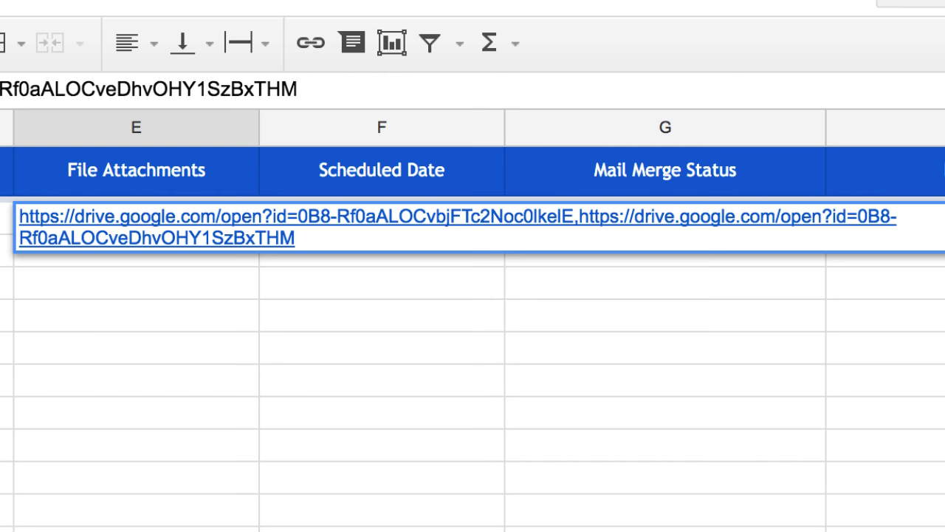
pyautogui.press('Return')
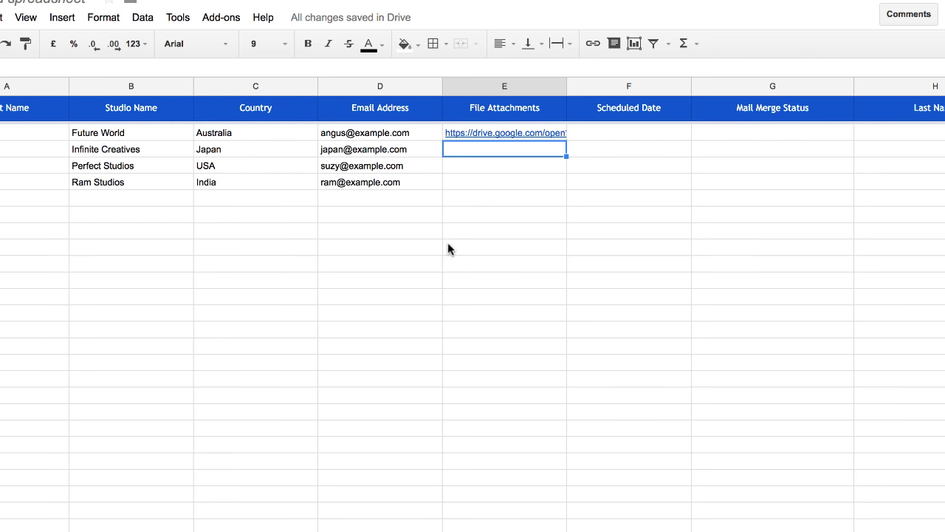
# Upload india.pdf from the computer into the Drive Countries folder as the Infinite Creatives attachment
pyautogui.click(225, 25)
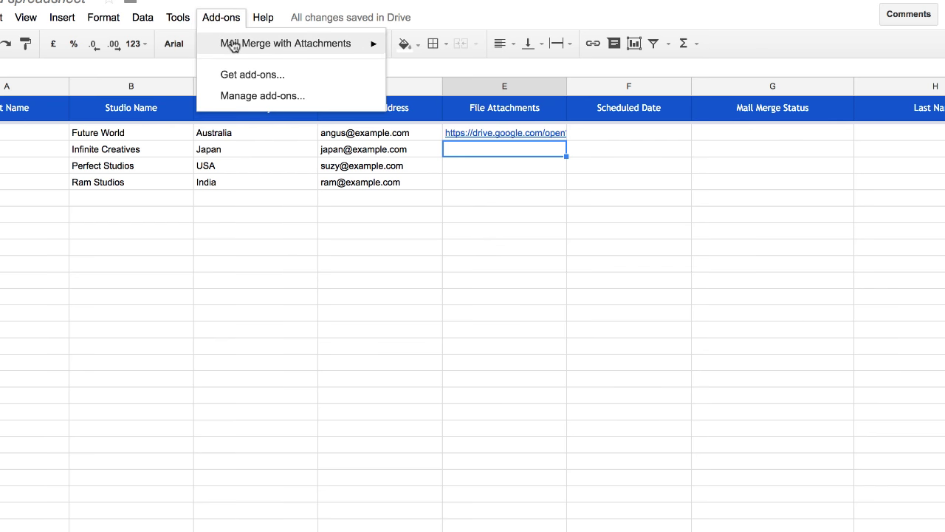
pyautogui.moveTo(348, 51)
pyautogui.moveTo(522, 99)
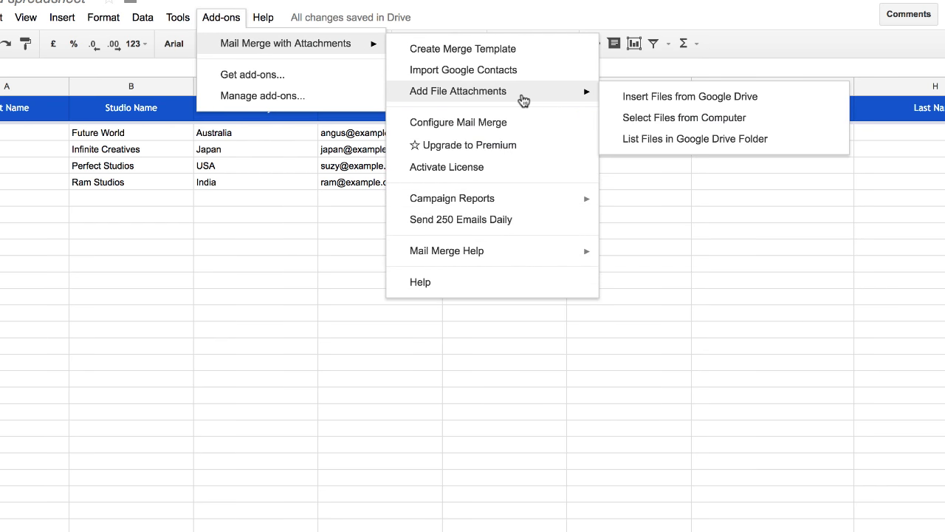
pyautogui.click(774, 120)
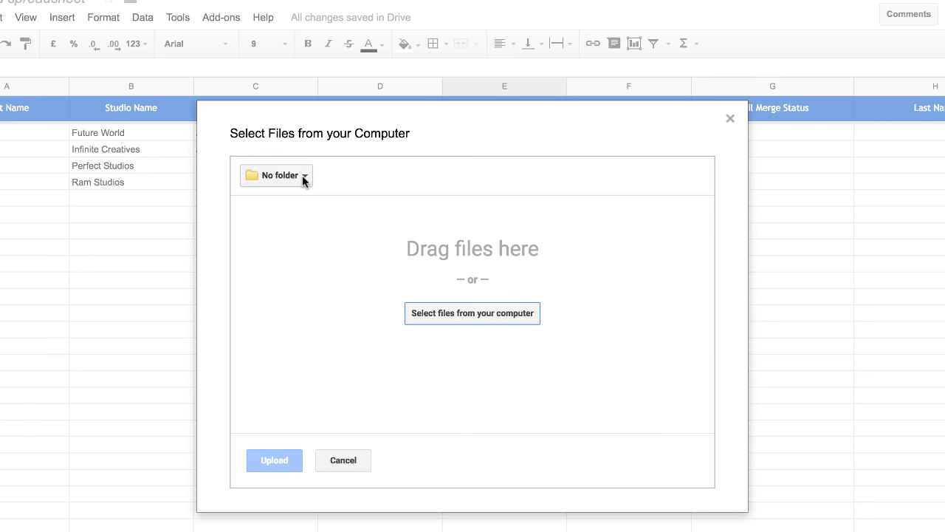
pyautogui.click(303, 177)
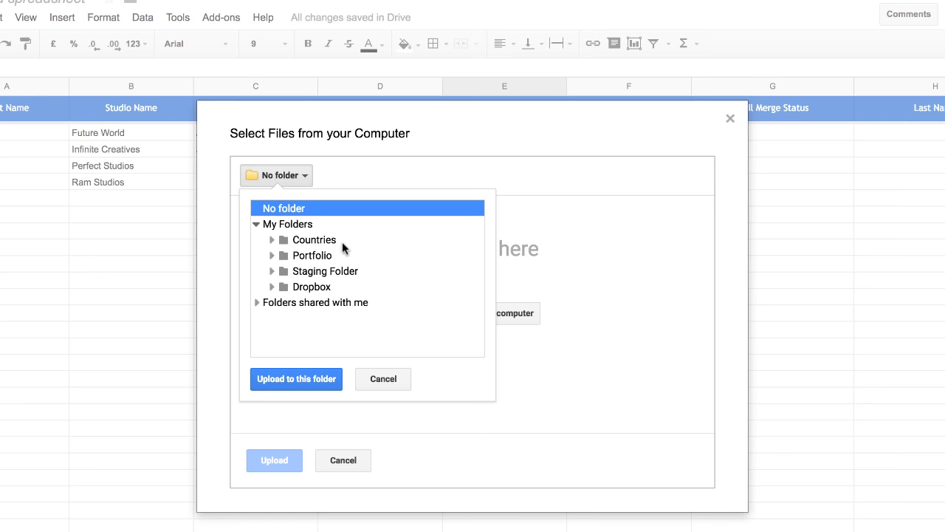
pyautogui.click(338, 239)
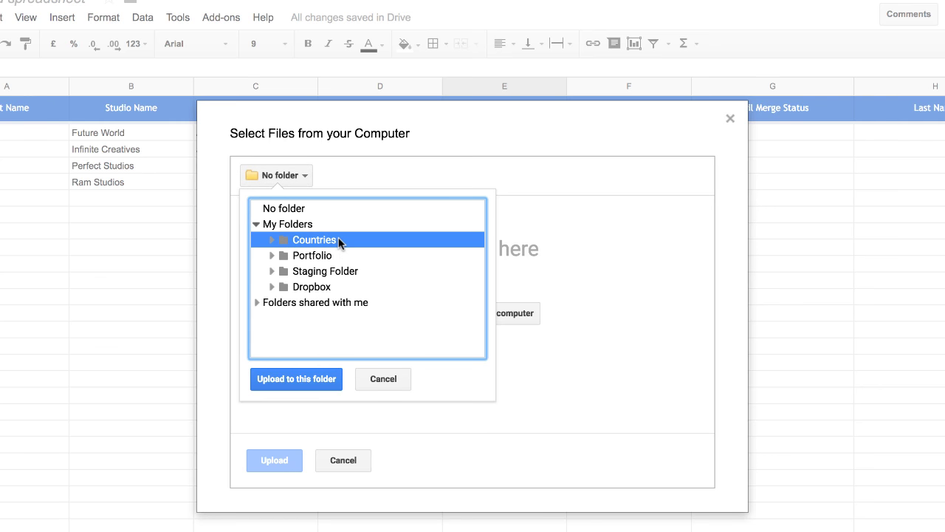
pyautogui.click(316, 381)
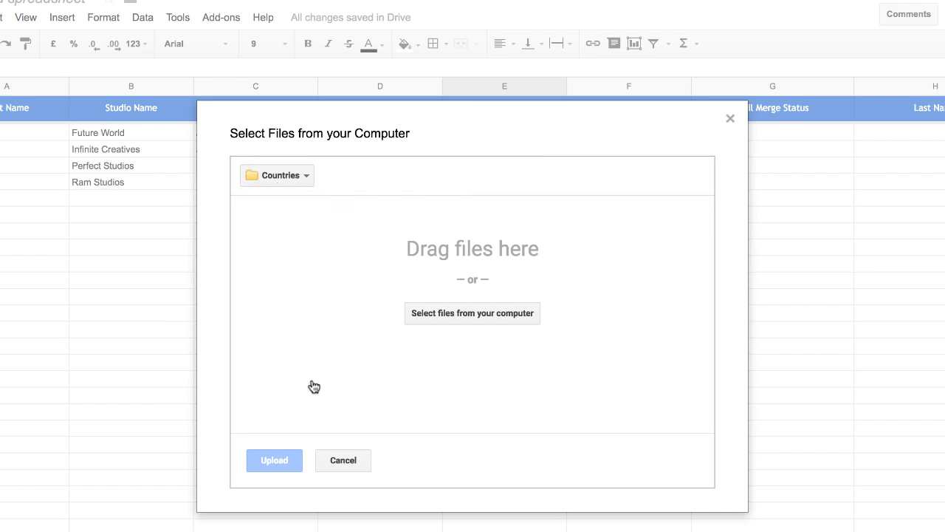
pyautogui.click(393, 2)
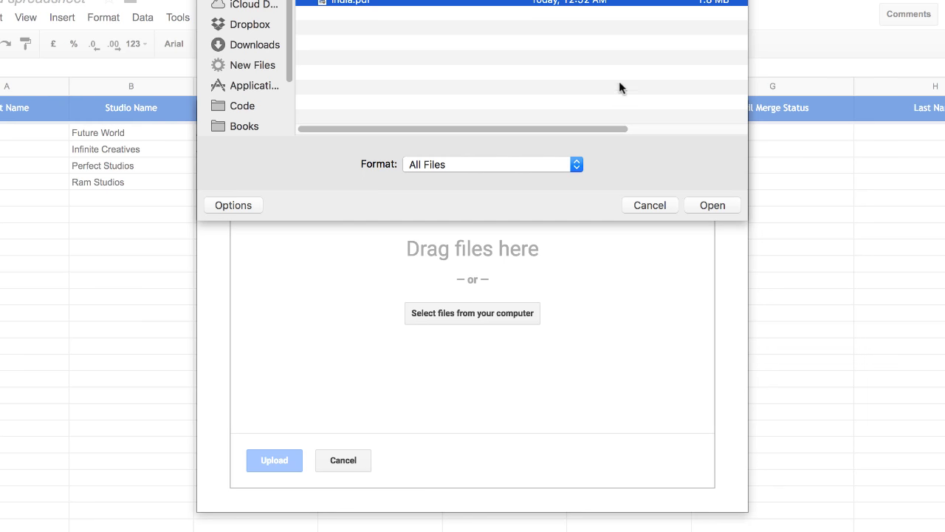
pyautogui.click(713, 206)
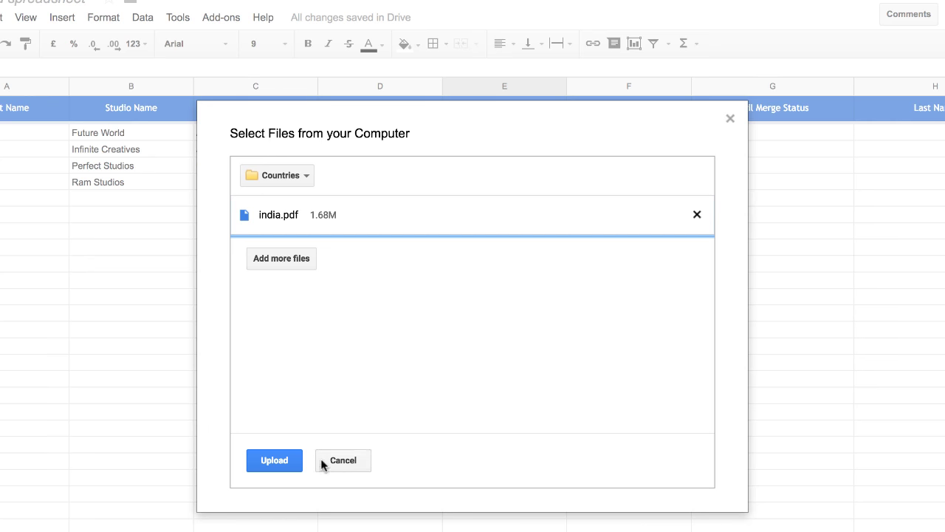
pyautogui.click(283, 460)
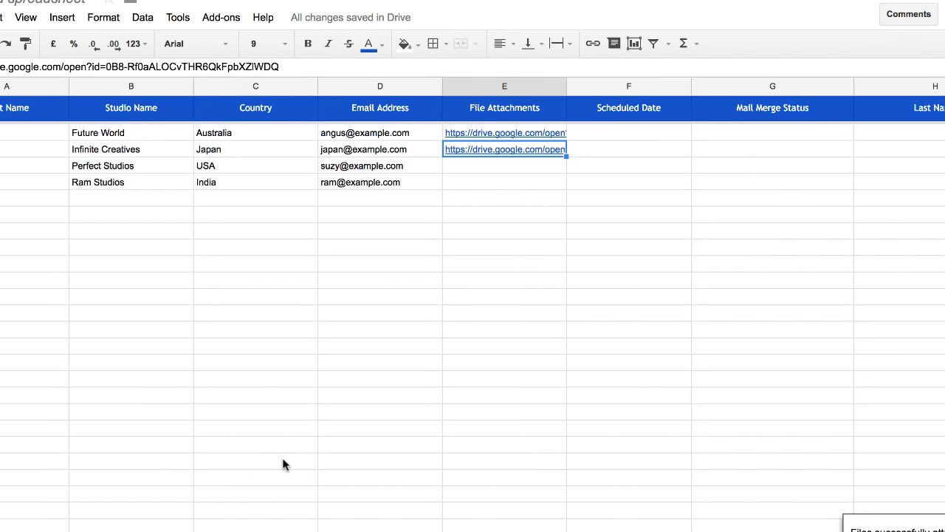
# Enter usa.pdf as the attachment in the USA row's cell E4
pyautogui.click(534, 165)
pyautogui.write('u')
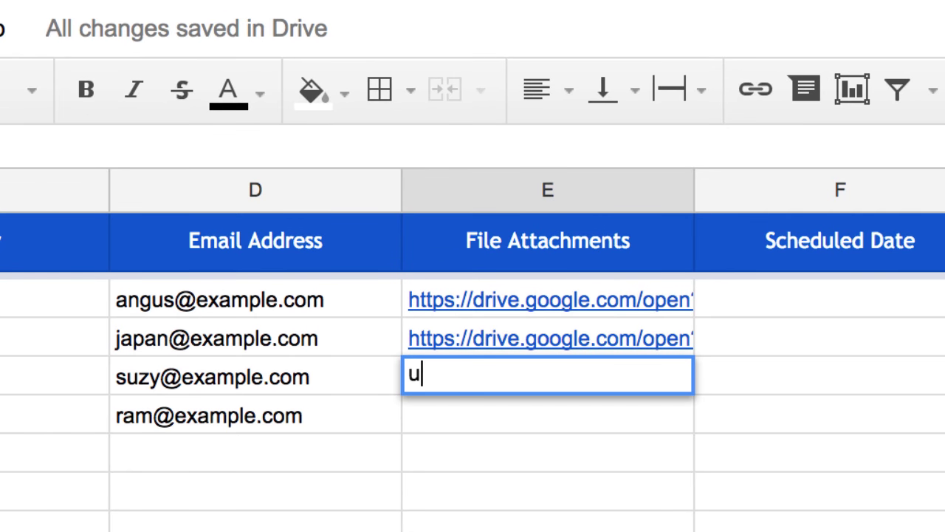
pyautogui.write('sa.pdf')
pyautogui.press('Return')
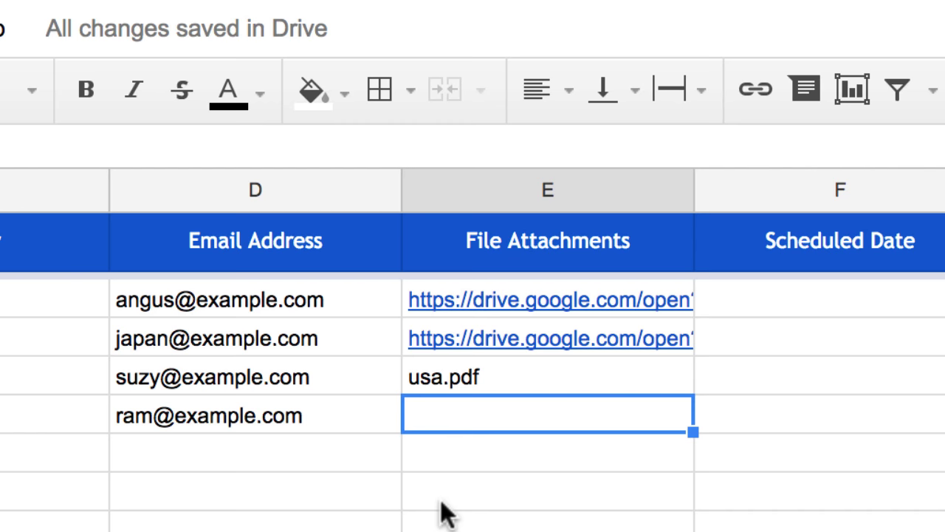
# Replace it with \\Portfolio\\Countries\\usa.pdf and widen the File Attachments column
pyautogui.press('Up')
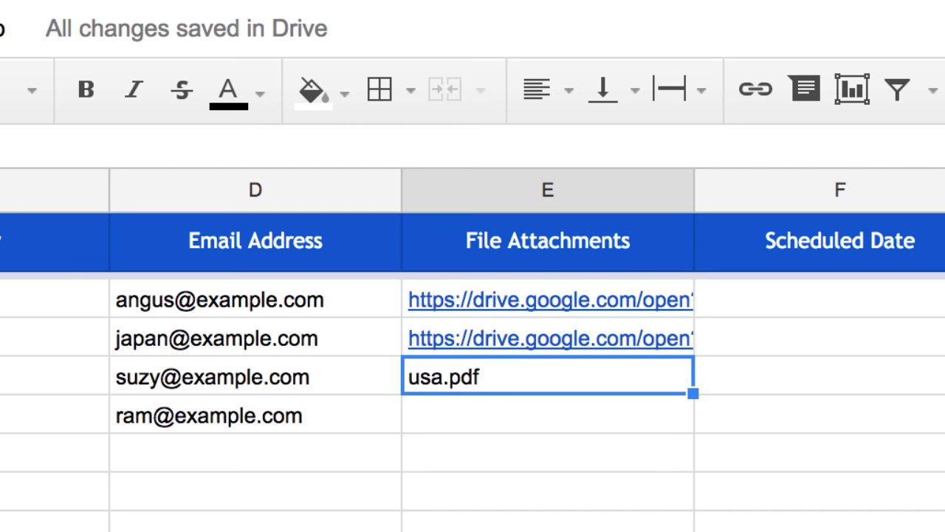
pyautogui.press('Delete')
pyautogui.write('\\\\')
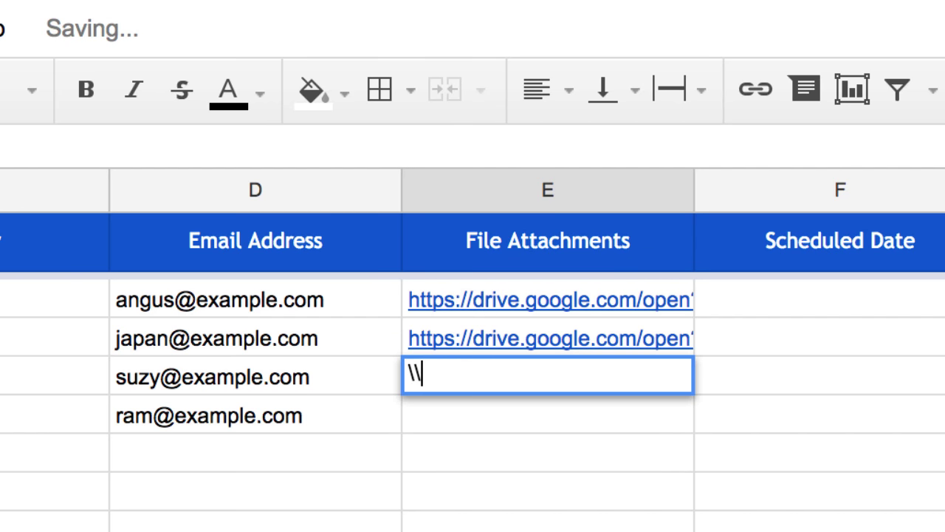
pyautogui.write('Portfolio\\\\')
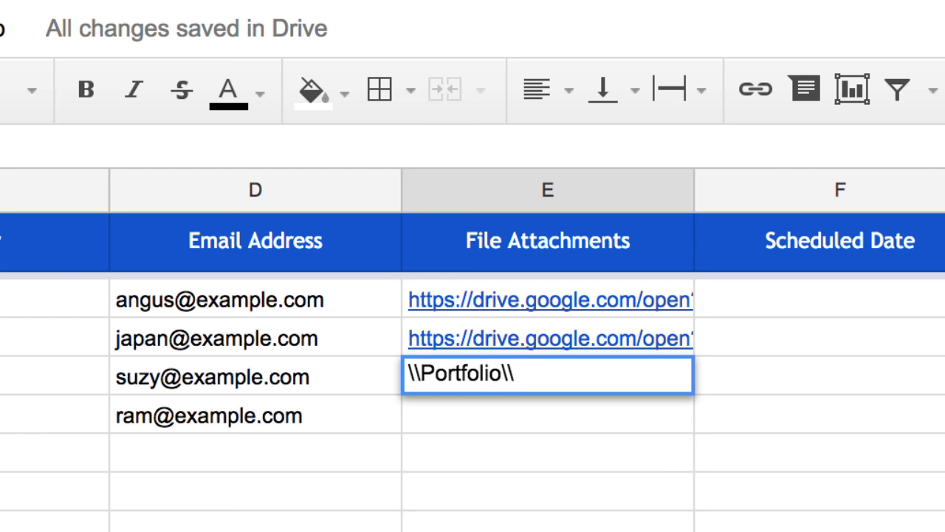
pyautogui.write('Countries\\\\usa.p')
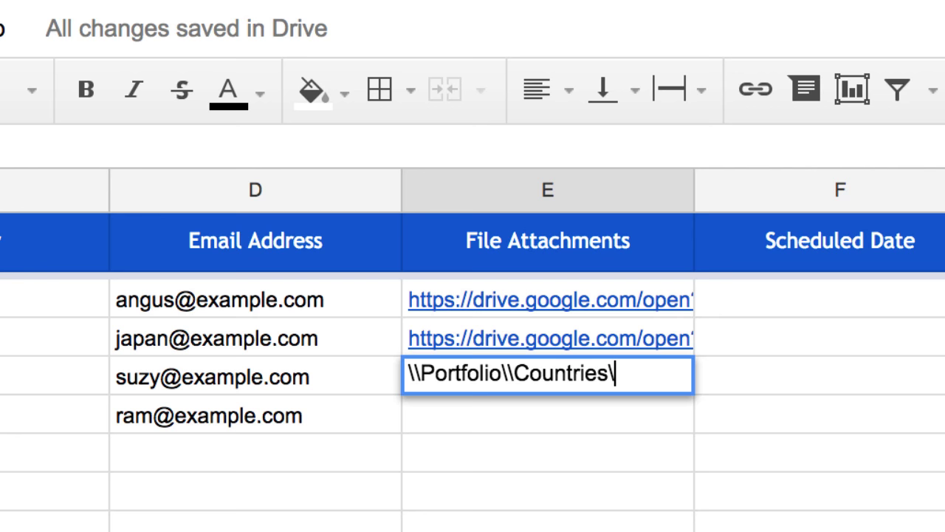
pyautogui.write('df')
pyautogui.press('Return')
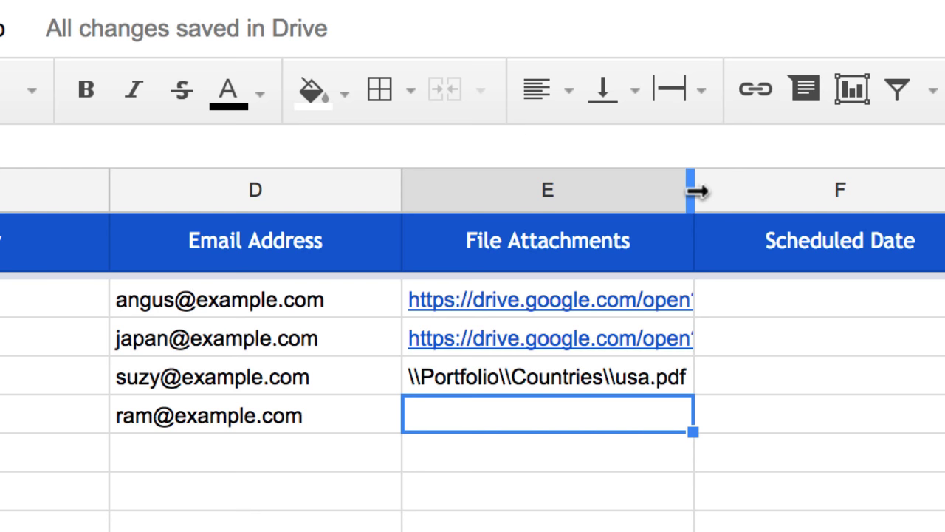
pyautogui.moveTo(694, 190); pyautogui.dragTo(811, 191)
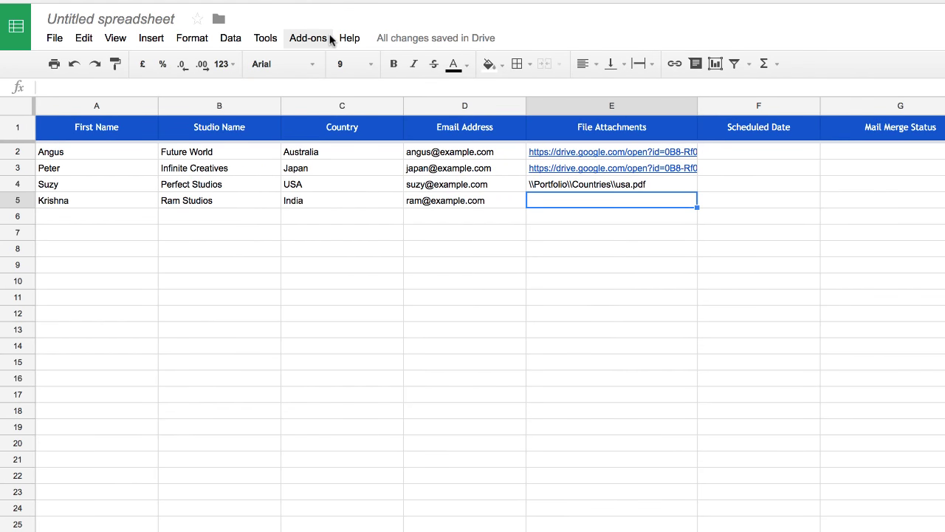
# List the files of the Portfolio › Countries Drive folder into a new sheet with the Mail Merge add-on
pyautogui.click(329, 38)
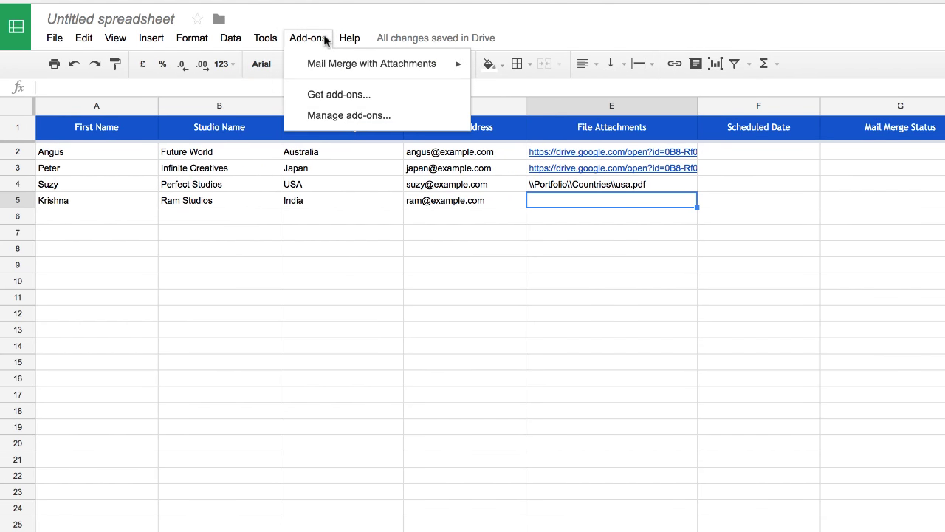
pyautogui.moveTo(334, 64)
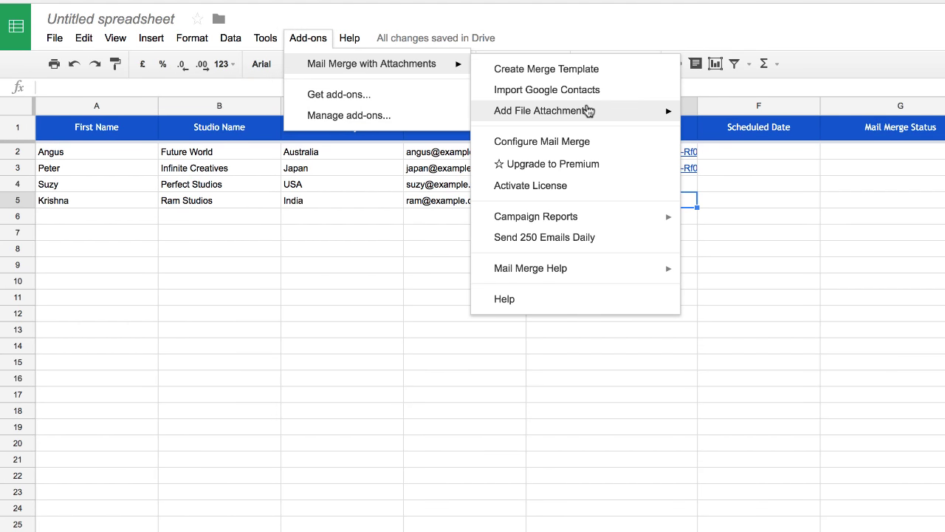
pyautogui.moveTo(591, 111)
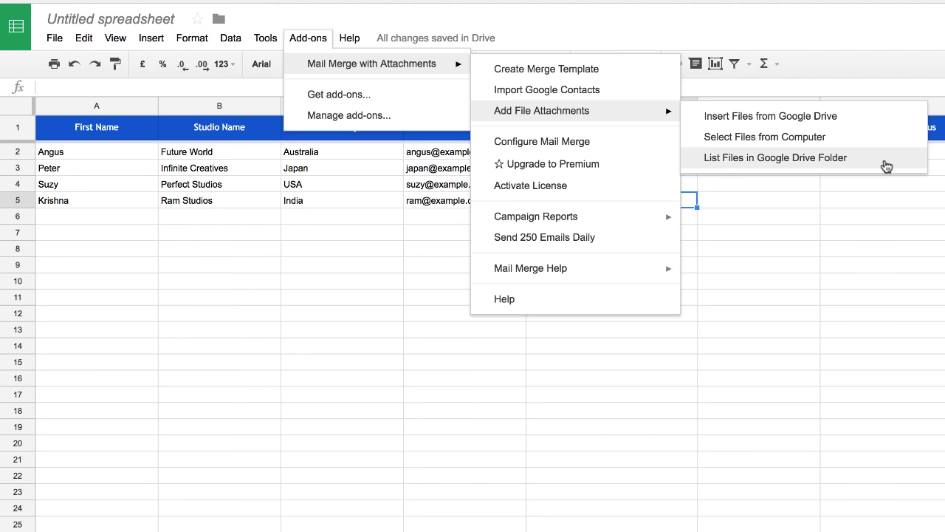
pyautogui.click(886, 164)
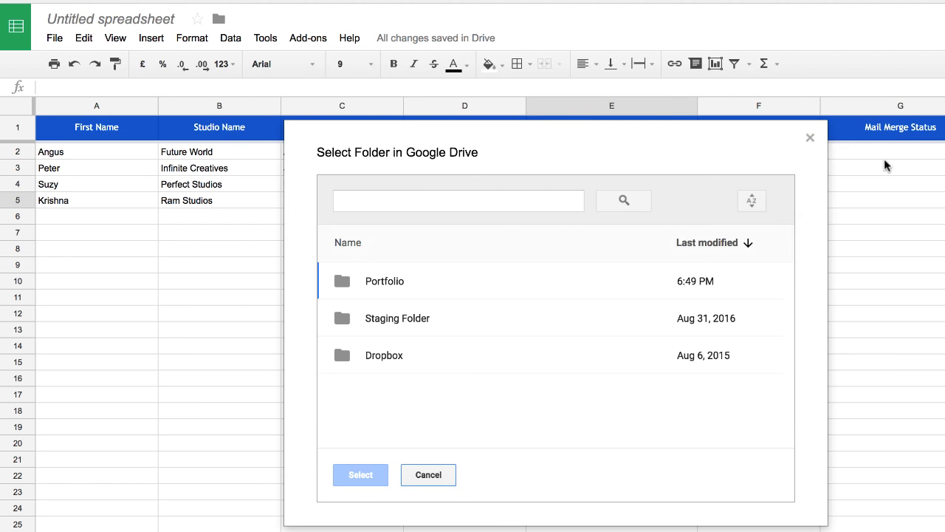
pyautogui.click(443, 285)
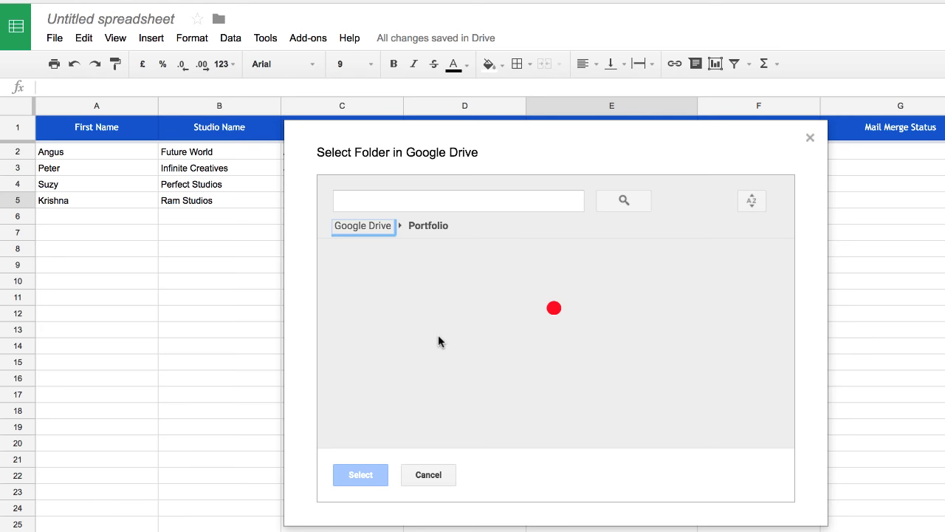
pyautogui.click(421, 295)
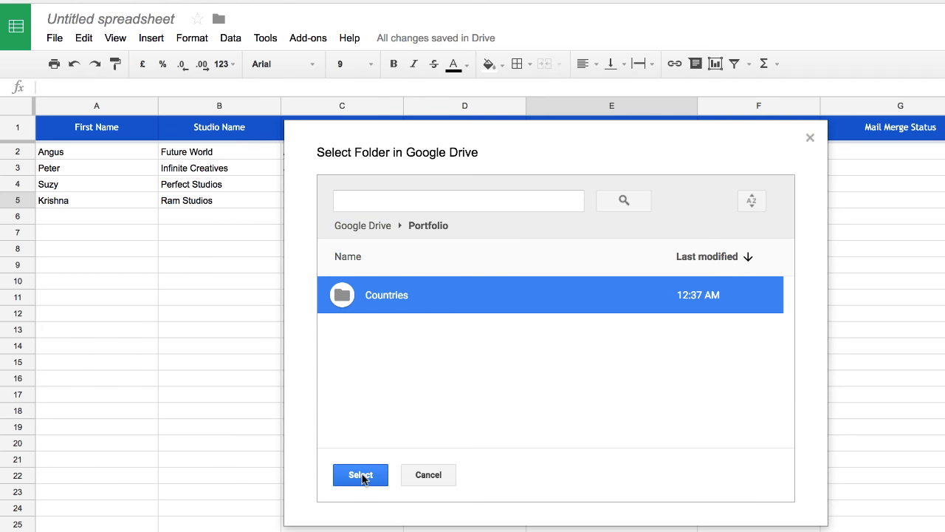
pyautogui.click(359, 475)
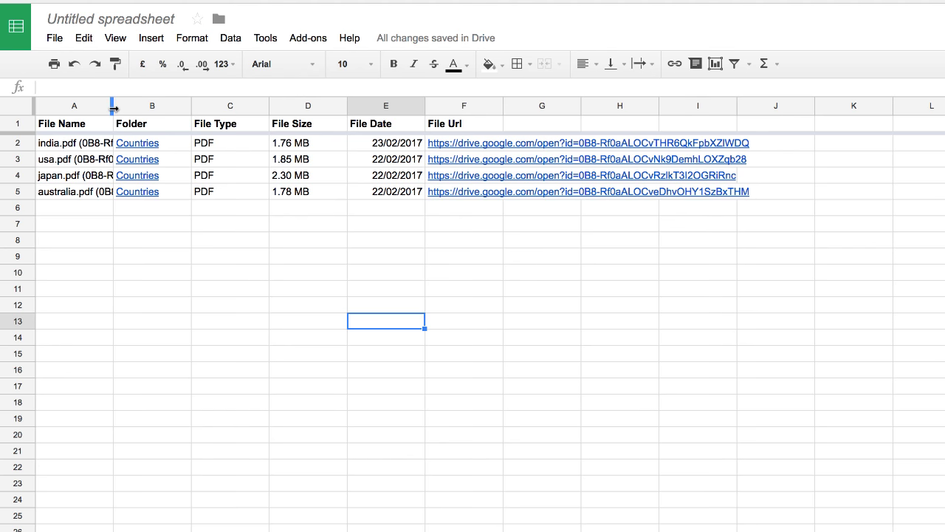
# Widen the File Name column, then pick india.pdf for Ram Studios and japan.pdf for Infinite Creatives from the dropdowns
pyautogui.moveTo(113, 105); pyautogui.dragTo(177, 109)
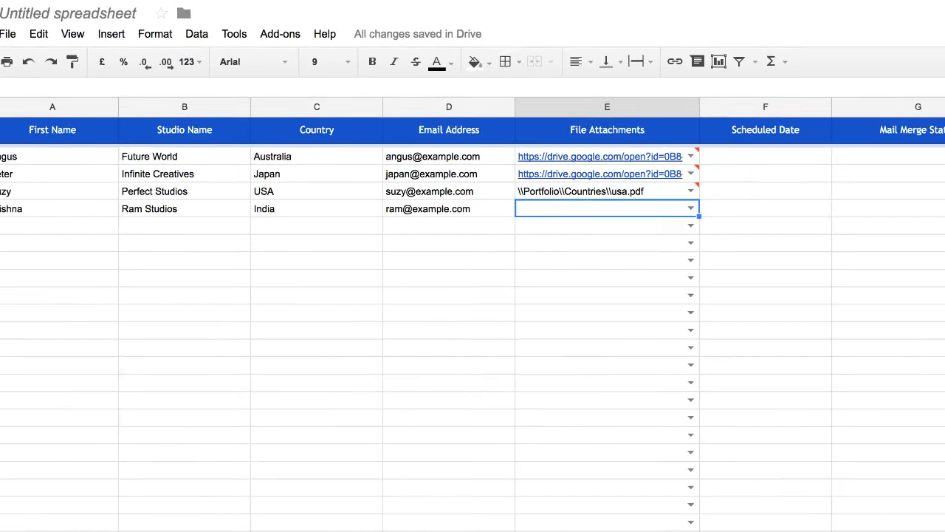
pyautogui.click(712, 294)
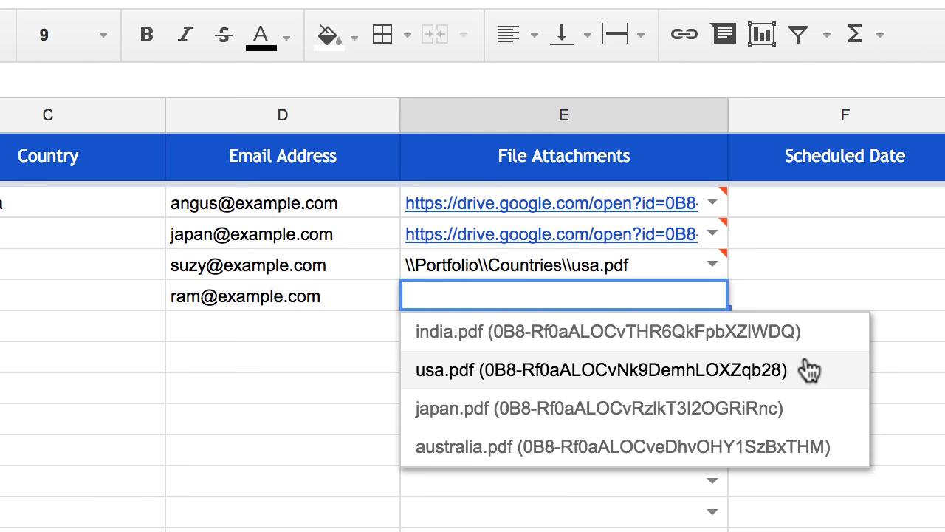
pyautogui.click(748, 347)
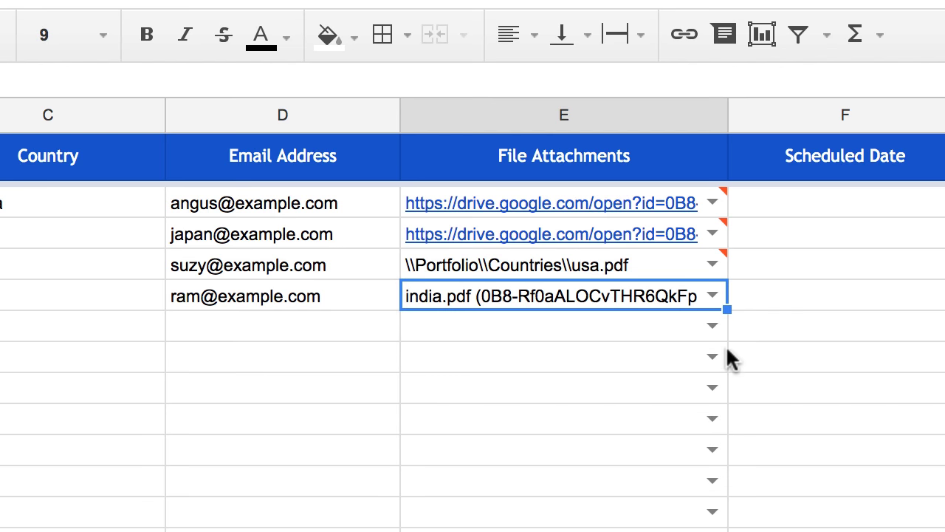
pyautogui.click(360, 517)
pyautogui.click(523, 361)
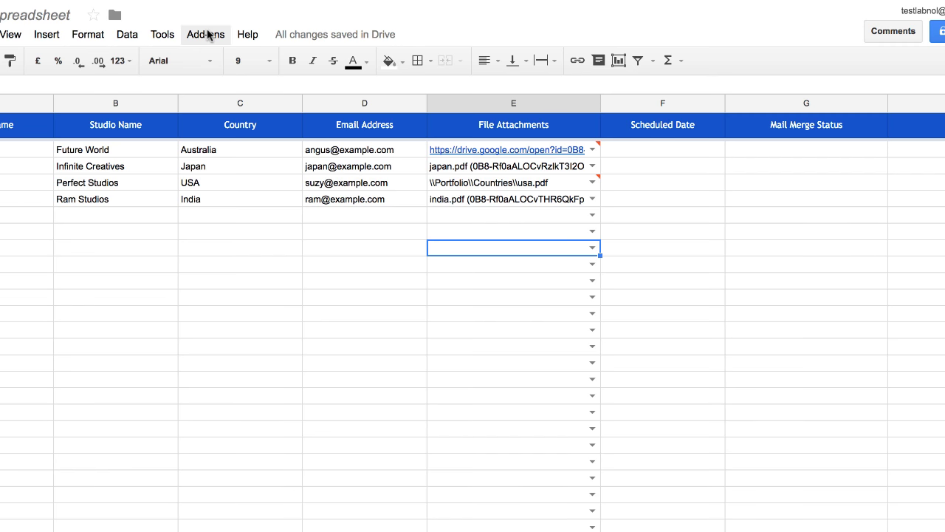
# Run Configure Mail Merge from the add-on and send the four personalized emails
pyautogui.click(206, 34)
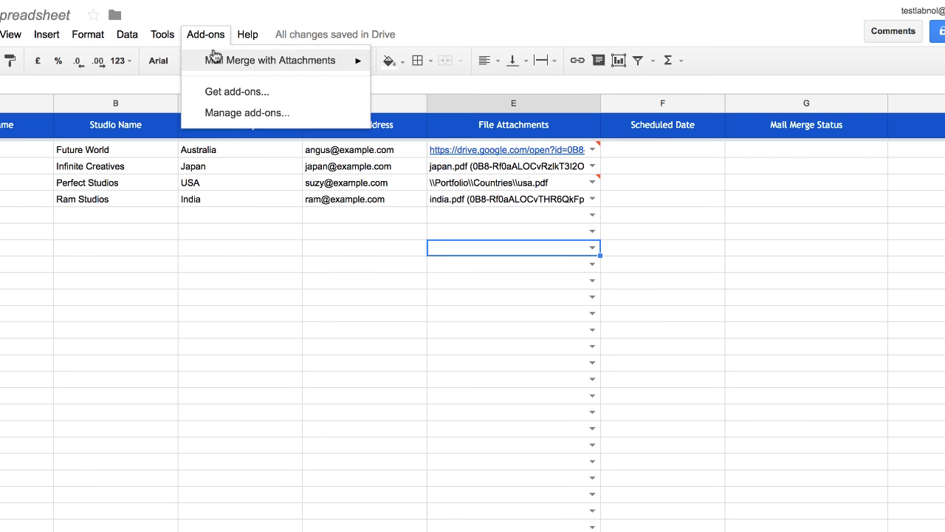
pyautogui.moveTo(212, 59)
pyautogui.click(491, 139)
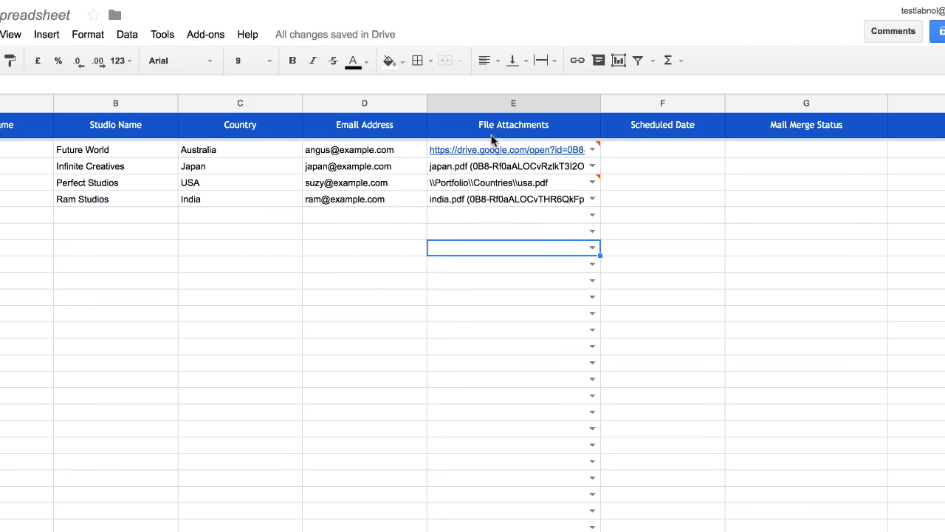
pyautogui.click(317, 438)
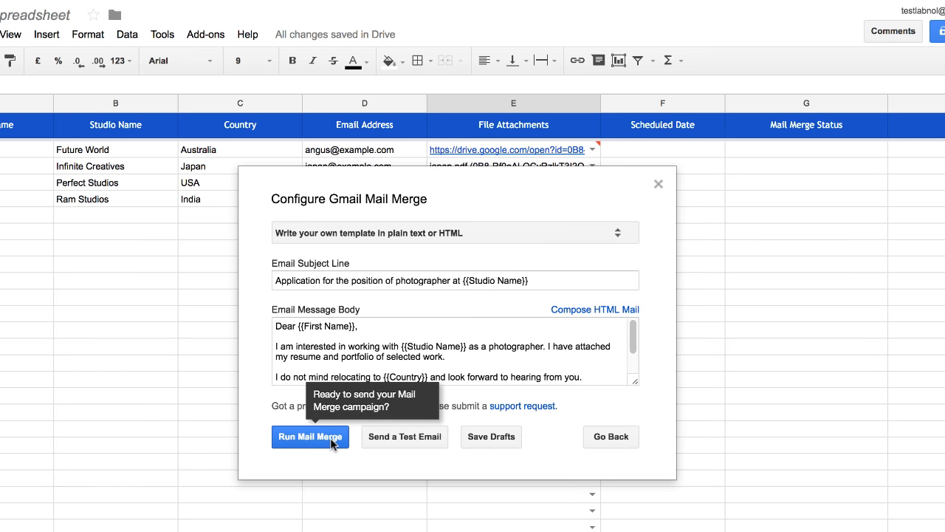
pyautogui.click(332, 441)
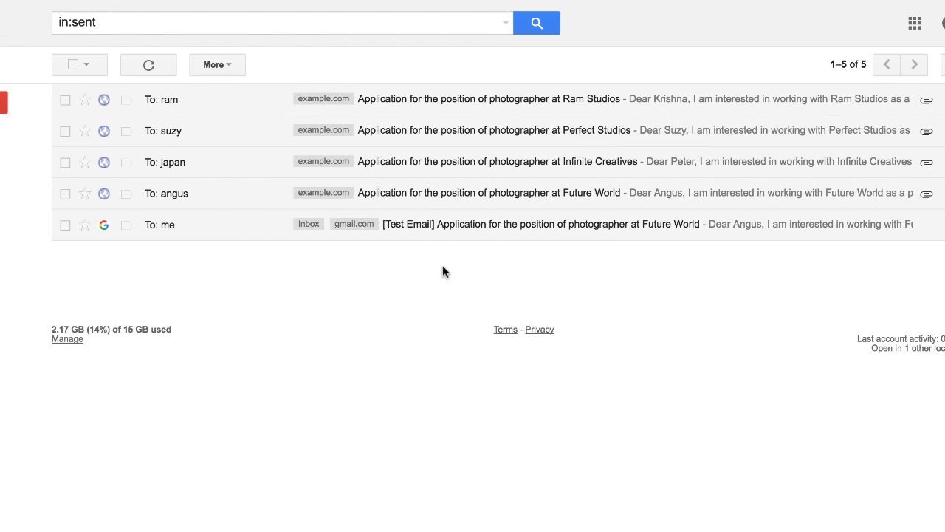
# Check the sent Future World email for the merged Australia text and resume.pdf plus australia.pdf attachments
pyautogui.click(610, 201)
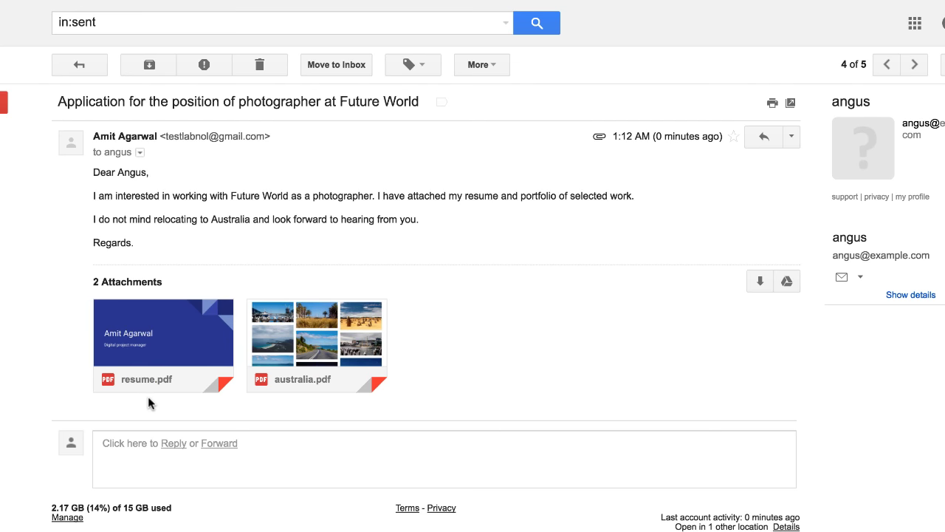
pyautogui.doubleClick(232, 221)
pyautogui.doubleClick(245, 196)
pyautogui.moveTo(245, 196); pyautogui.dragTo(278, 194)
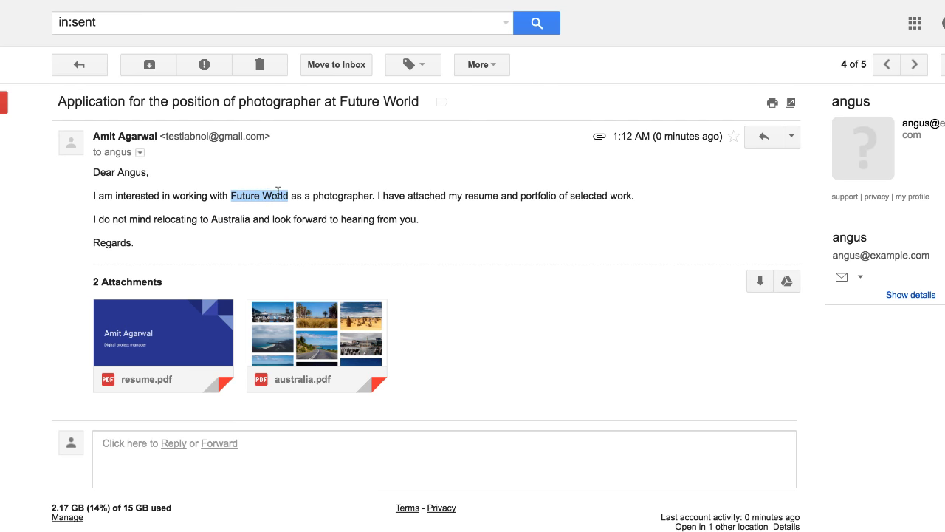
pyautogui.click(392, 239)
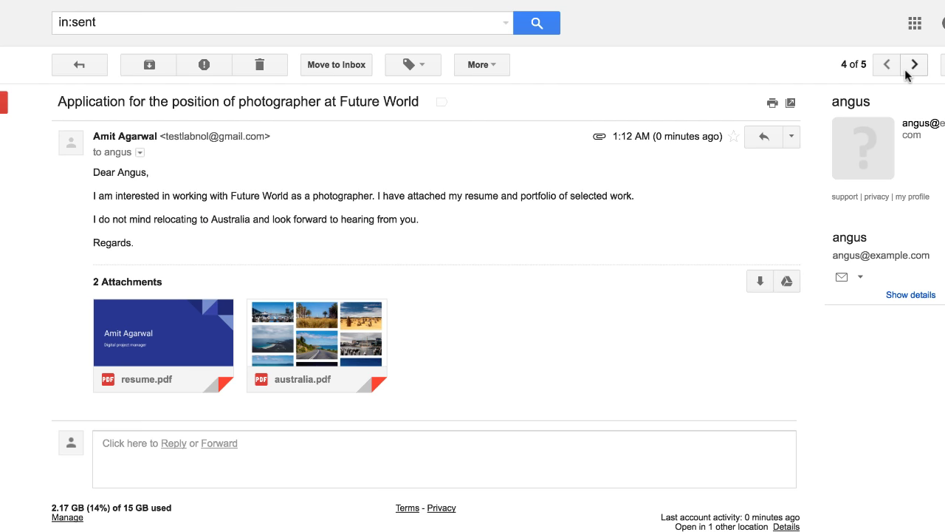